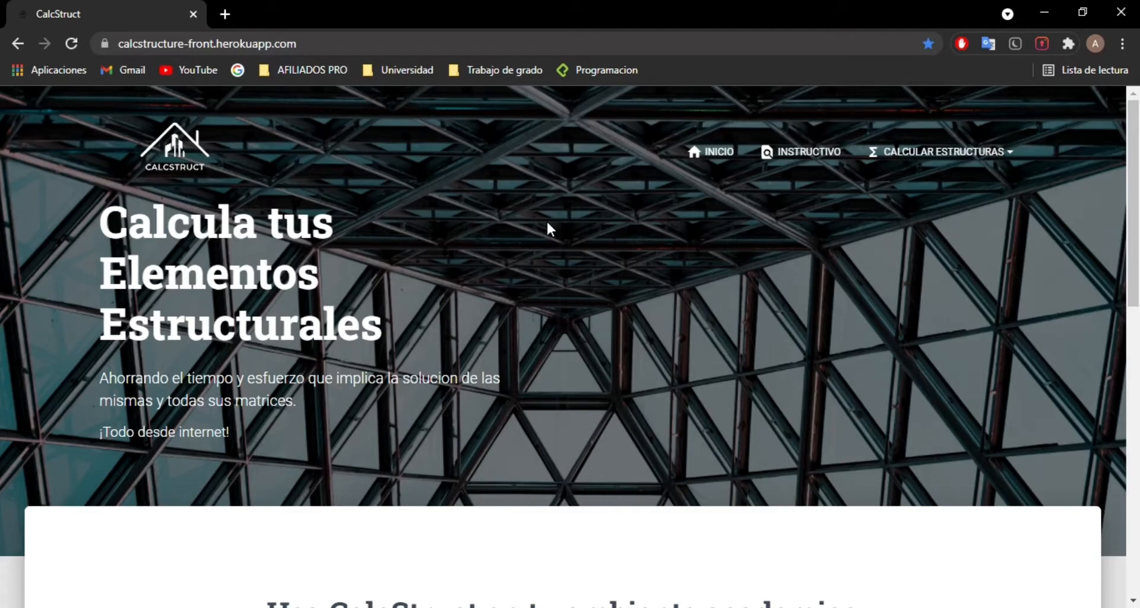
# Step: Open the beam calculation page, Calcular Viga, and look over its empty input form
pyautogui.scroll(-8, 547, 229)
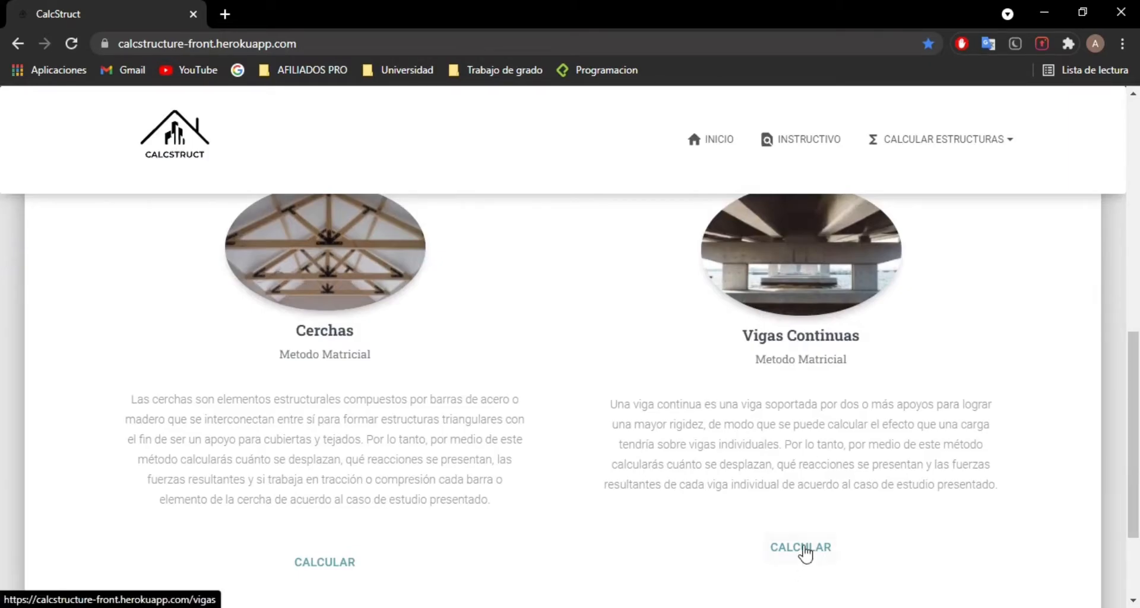
pyautogui.scroll(8, 805, 552)
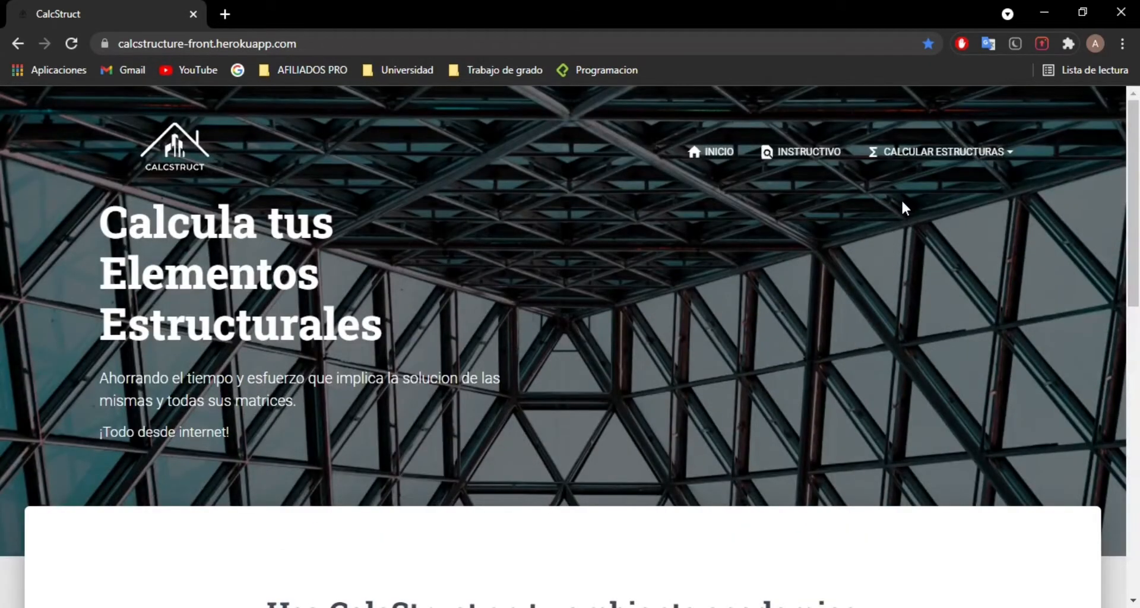
pyautogui.click(916, 160)
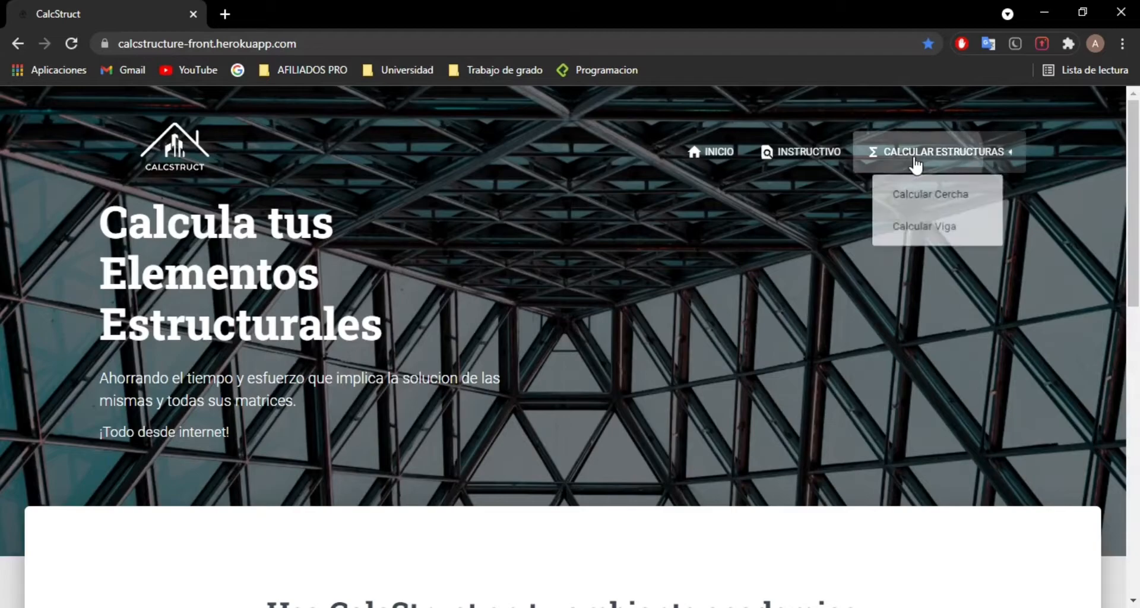
pyautogui.click(896, 231)
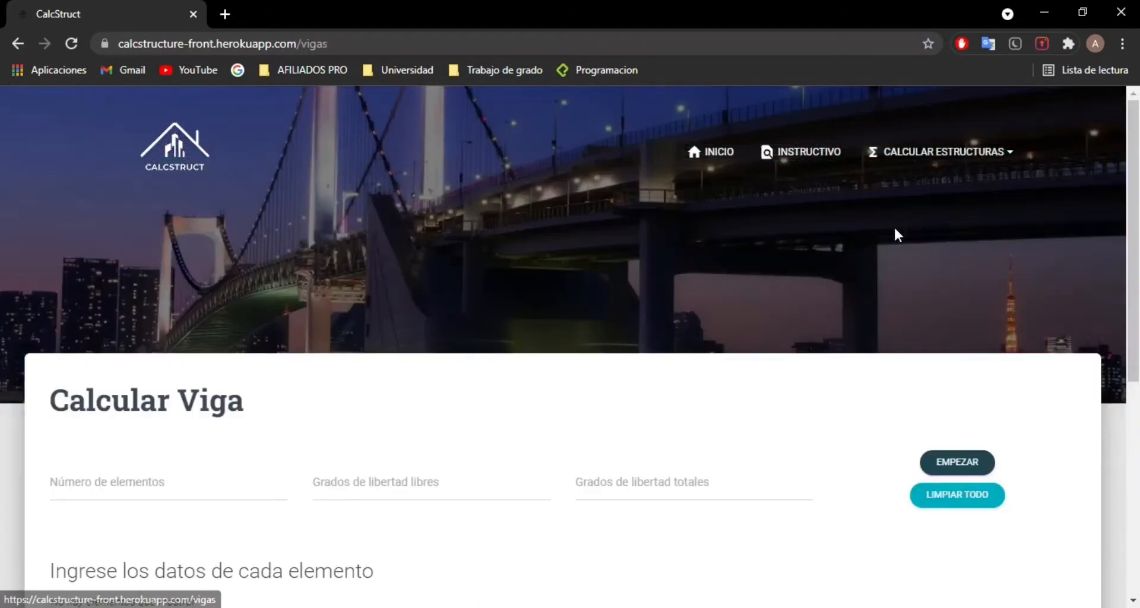
pyautogui.scroll(-1, 364, 356)
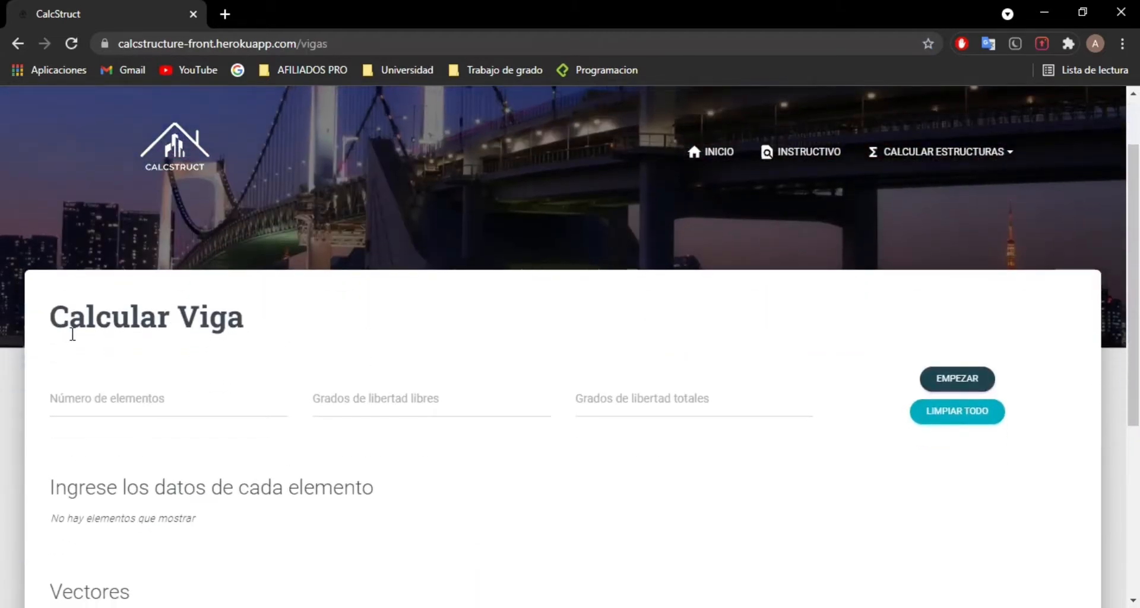
pyautogui.scroll(-1, 74, 339)
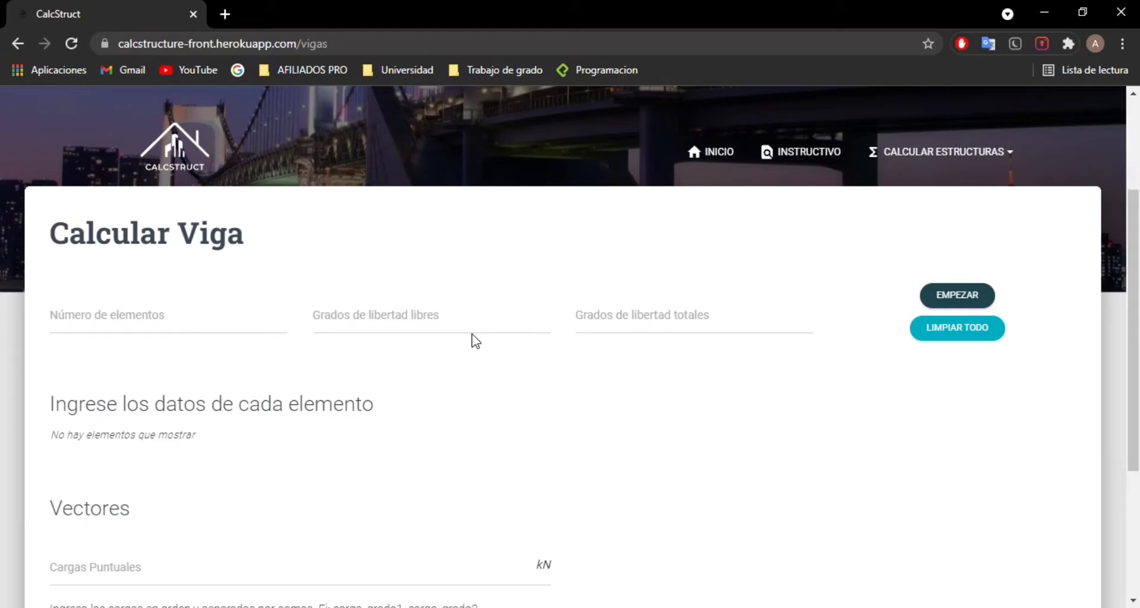
pyautogui.scroll(2, 425, 428)
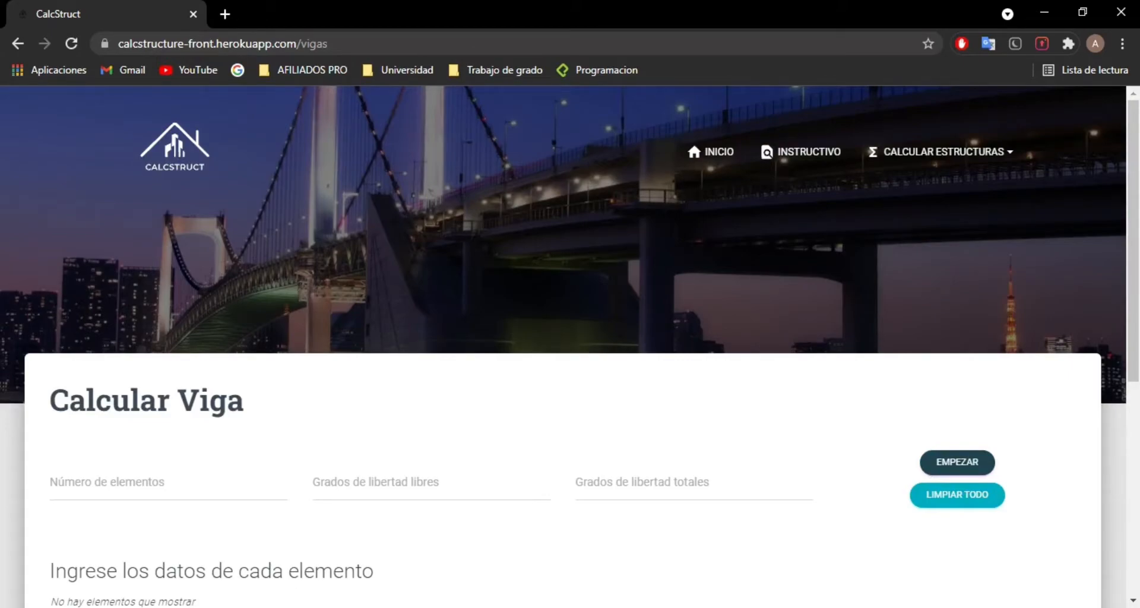
# Step: Switch to the Excel workbook and review the beam exercise's diagram, number of elements and degrees of freedom
pyautogui.click(289, 578)
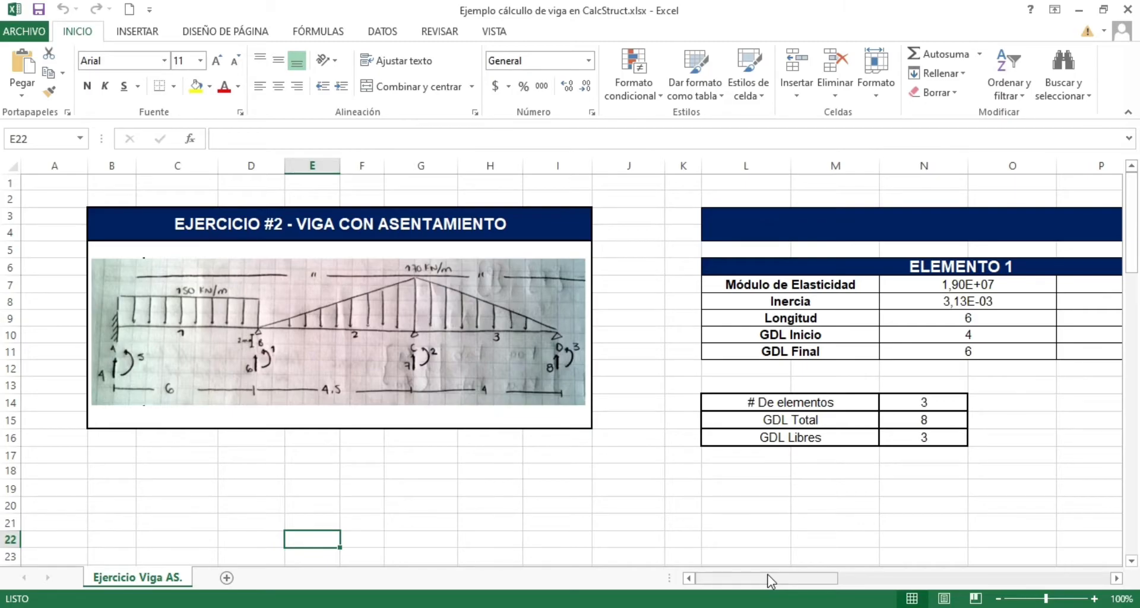
pyautogui.moveTo(770, 581)
pyautogui.mouseDown()
pyautogui.moveTo(878, 570)
pyautogui.moveTo(763, 561)
pyautogui.mouseUp()
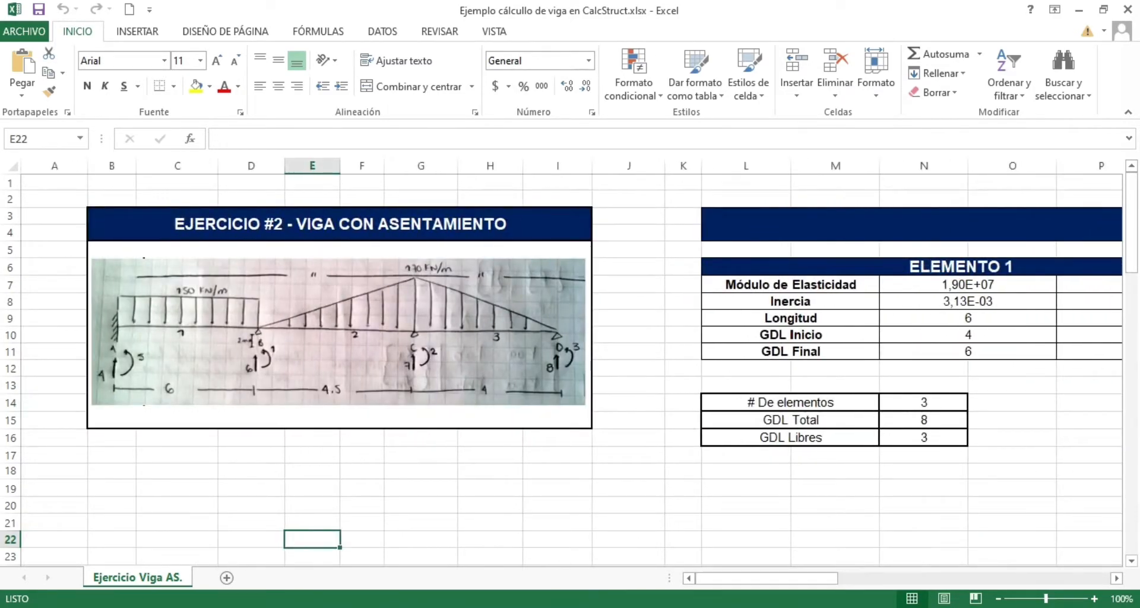
pyautogui.hotkey('alt', 'Tab')
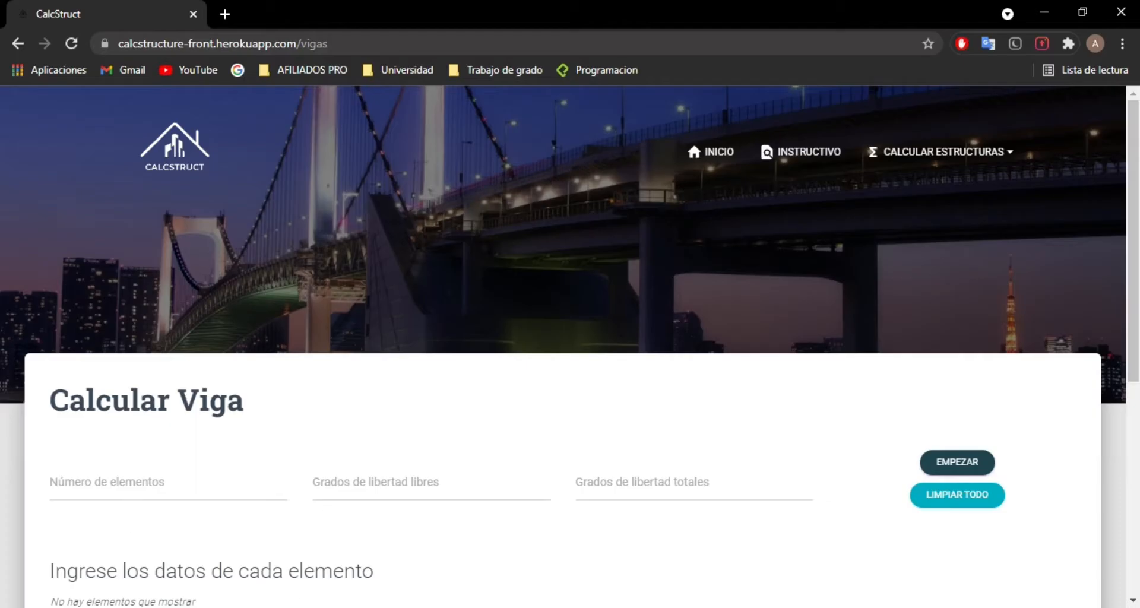
pyautogui.hotkey('alt', 'Tab')
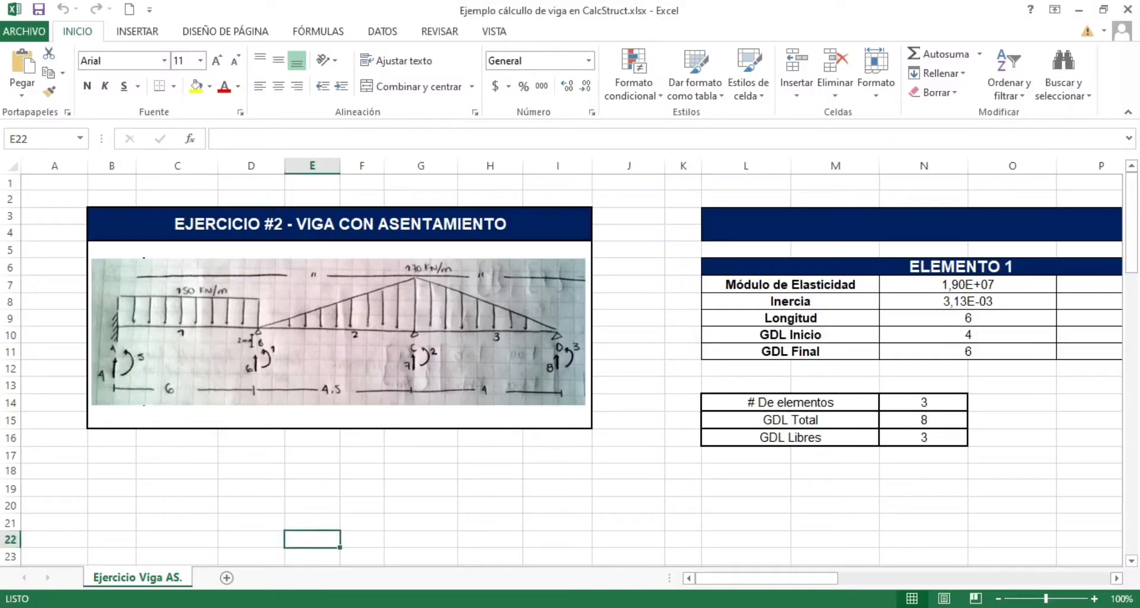
# Step: Back in CalcStruct, set the number of elements to 3 and the free degrees of freedom to 3, following the Excel workbook
pyautogui.hotkey('alt', 'Tab')
pyautogui.click(165, 477)
pyautogui.write('3')
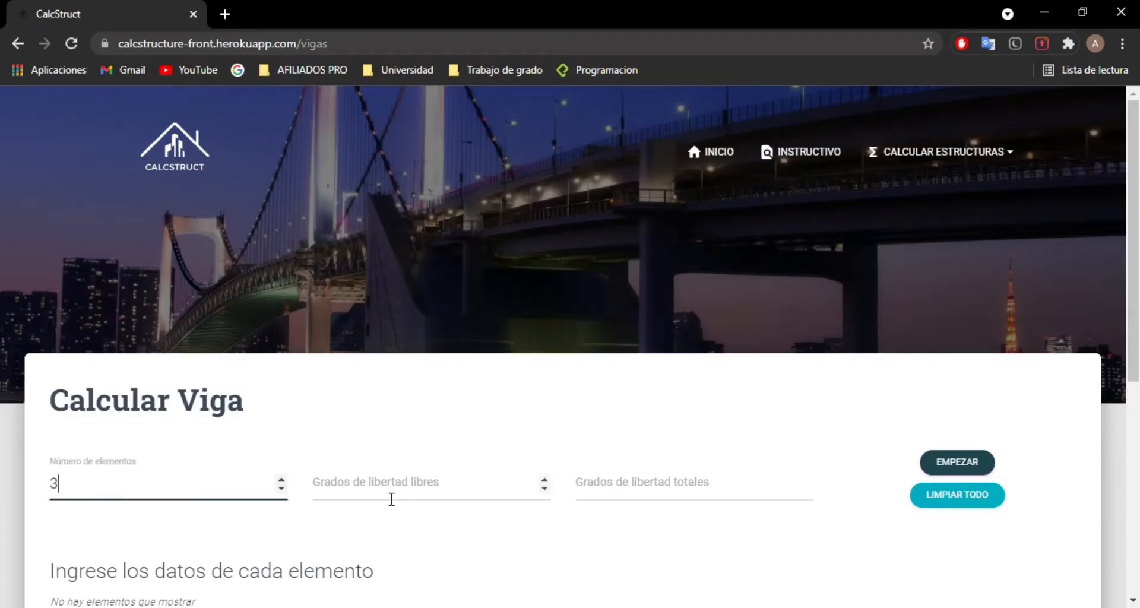
pyautogui.click(377, 491)
pyautogui.hotkey('alt', 'Tab')
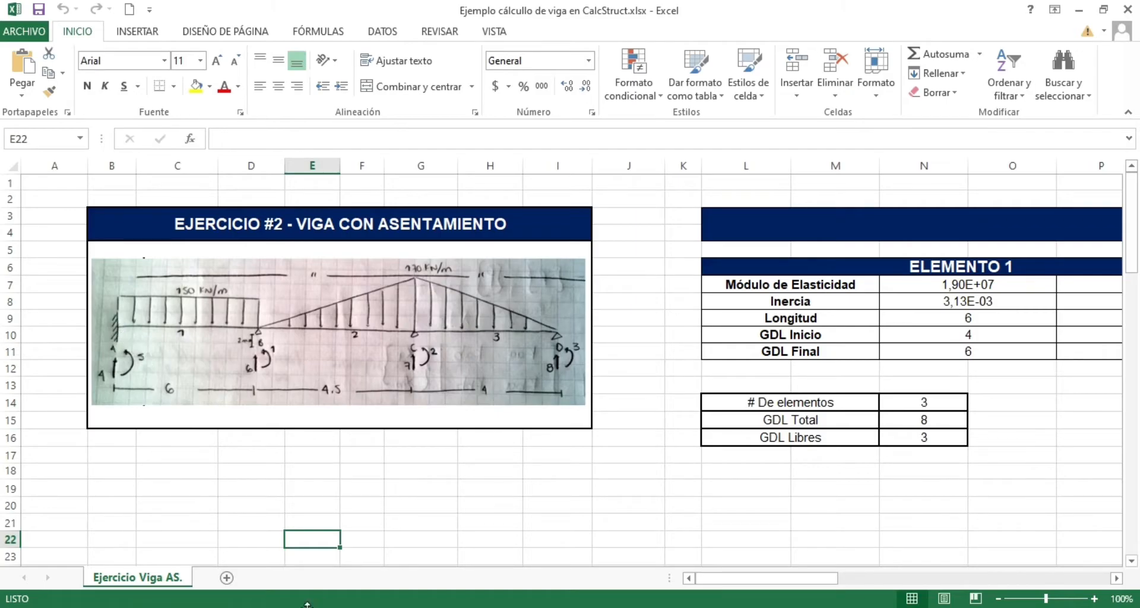
pyautogui.hotkey('alt', 'Tab')
pyautogui.write('3')
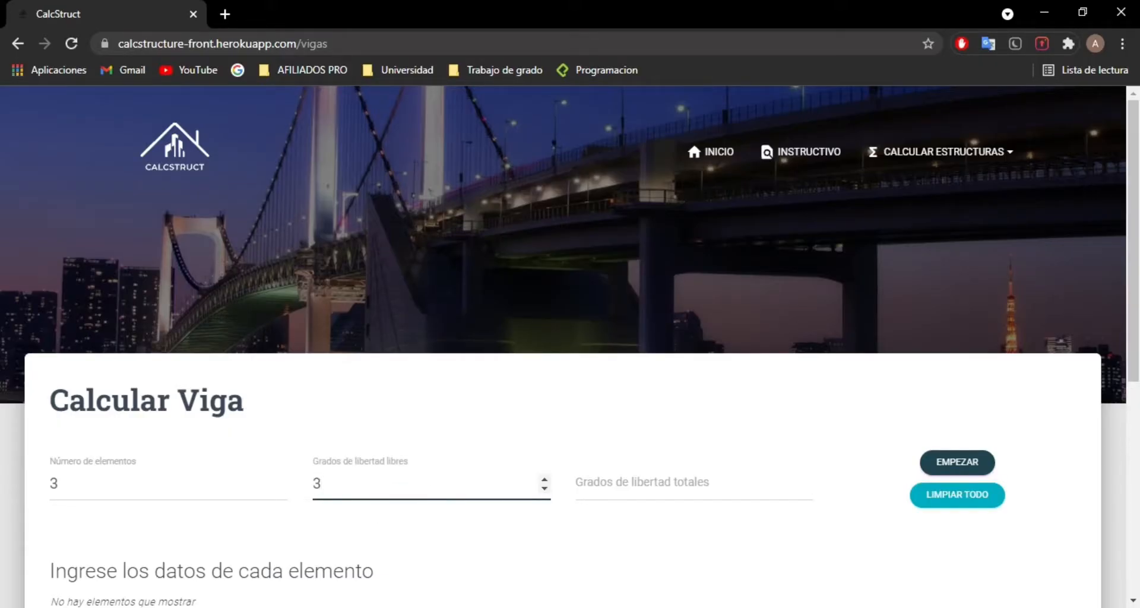
# Step: Check the diagram in Excel, set the total degrees of freedom to 8 in CalcStruct, and start the element data entry
pyautogui.hotkey('alt', 'Tab')
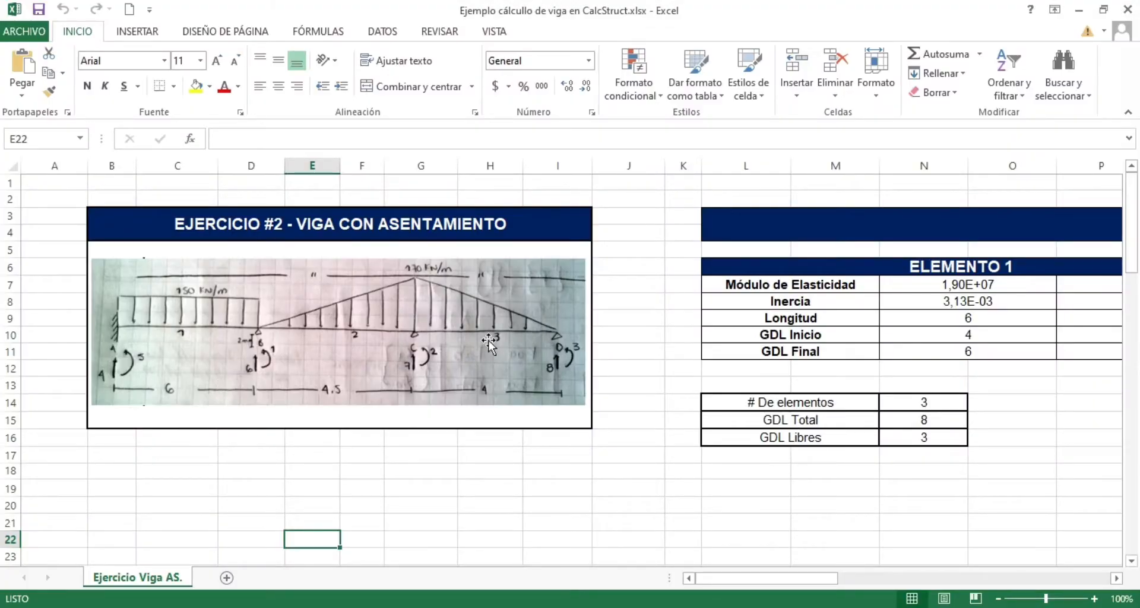
pyautogui.hotkey('alt', 'Tab')
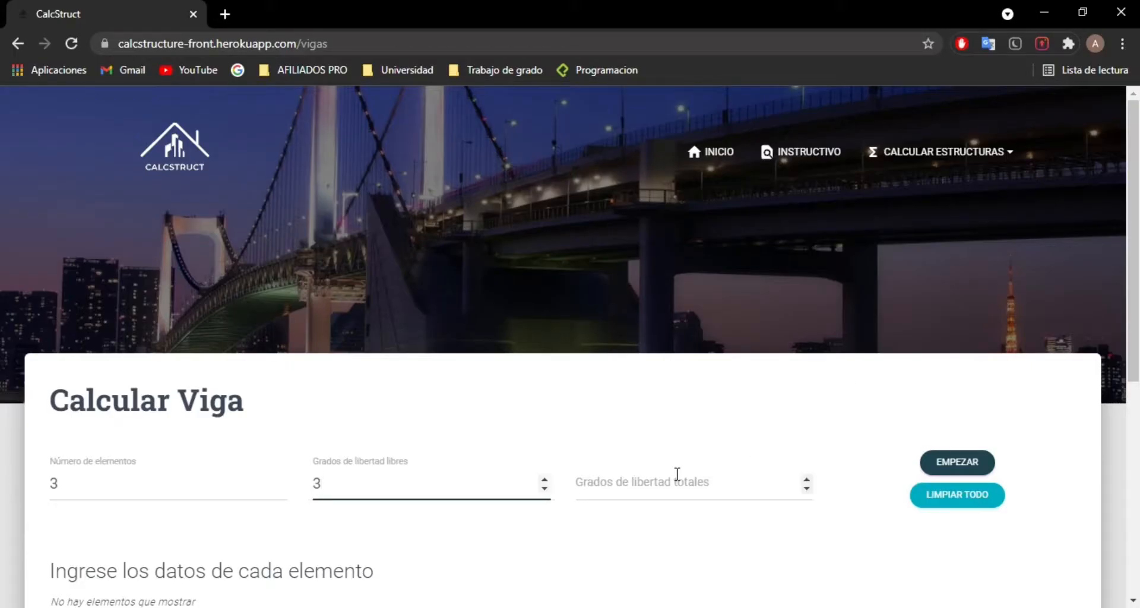
pyautogui.click(677, 474)
pyautogui.write('8')
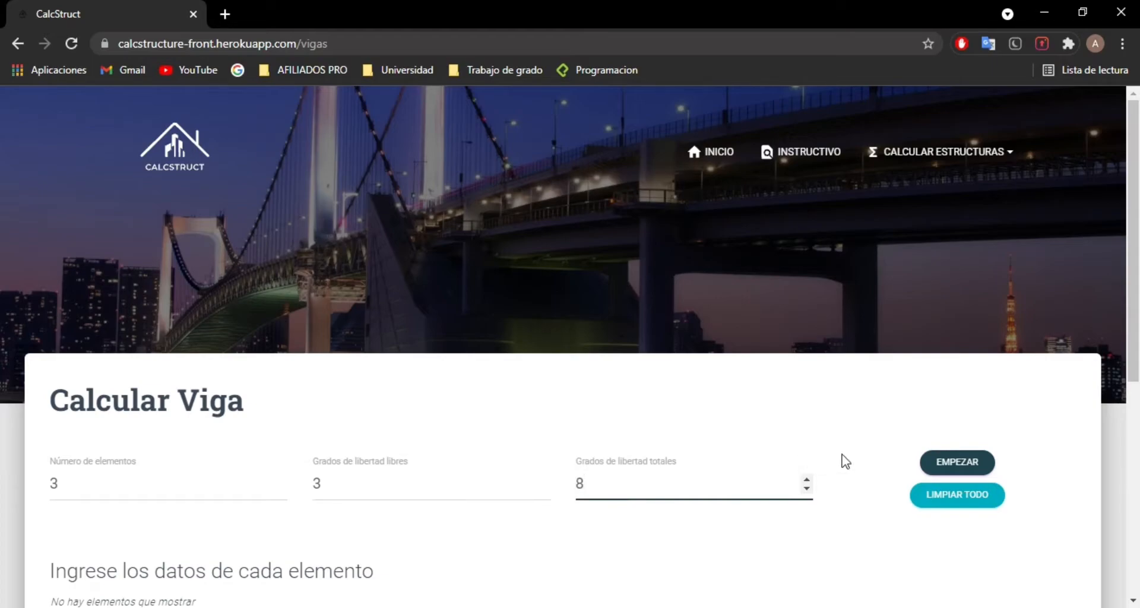
pyautogui.click(941, 459)
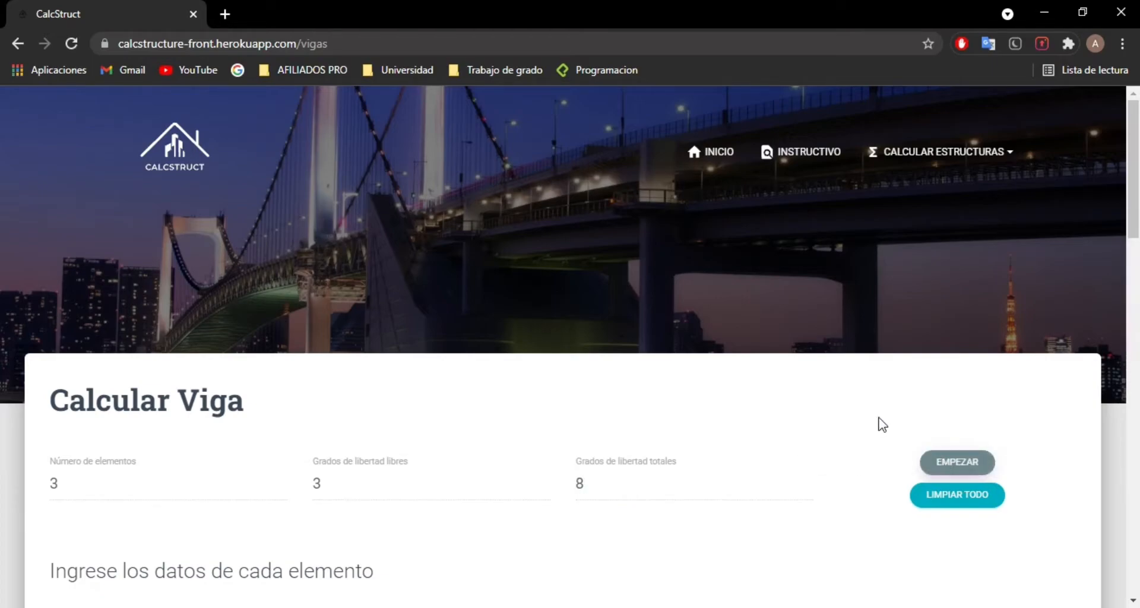
# Step: Look up element 1's inertia in the Excel data table and enter 0.00313 m⁴ for it in CalcStruct
pyautogui.scroll(-5, 898, 433)
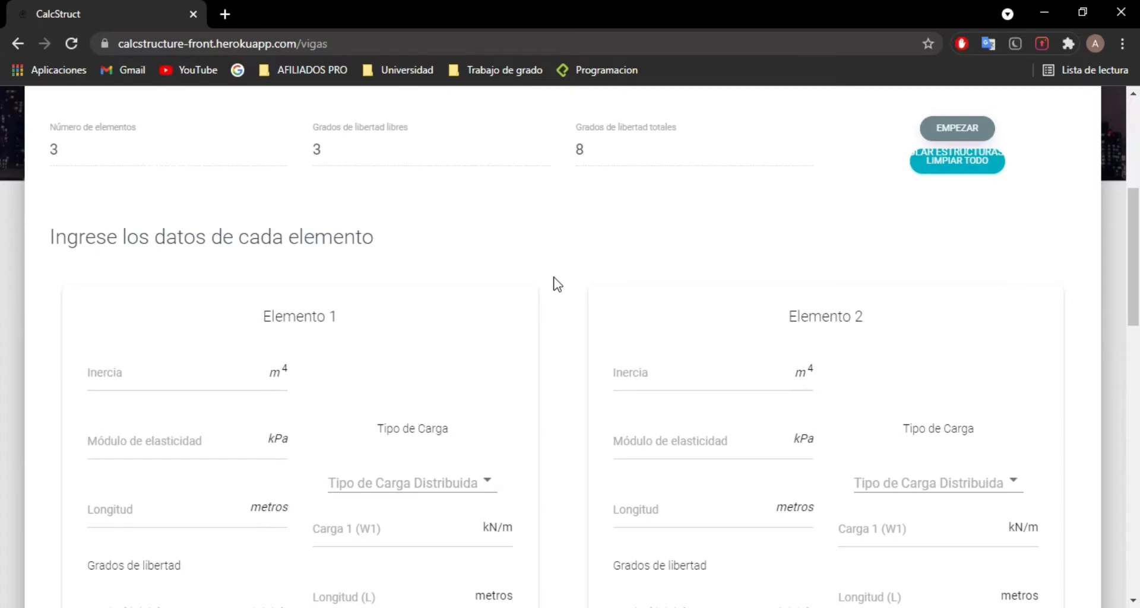
pyautogui.scroll(-1, 558, 291)
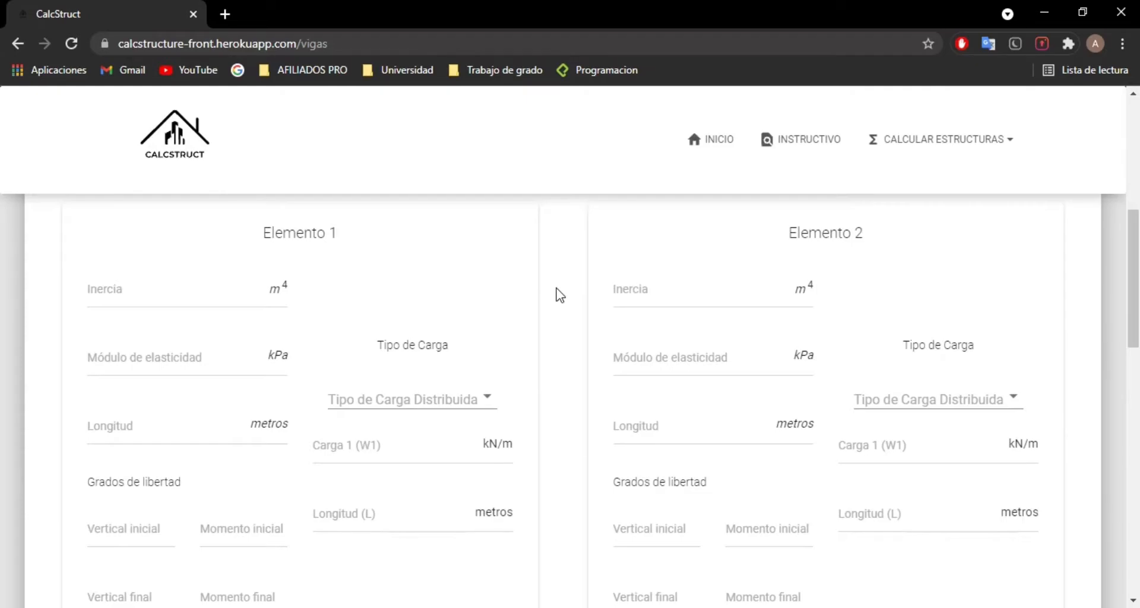
pyautogui.scroll(-1, 558, 295)
pyautogui.scroll(2, 557, 295)
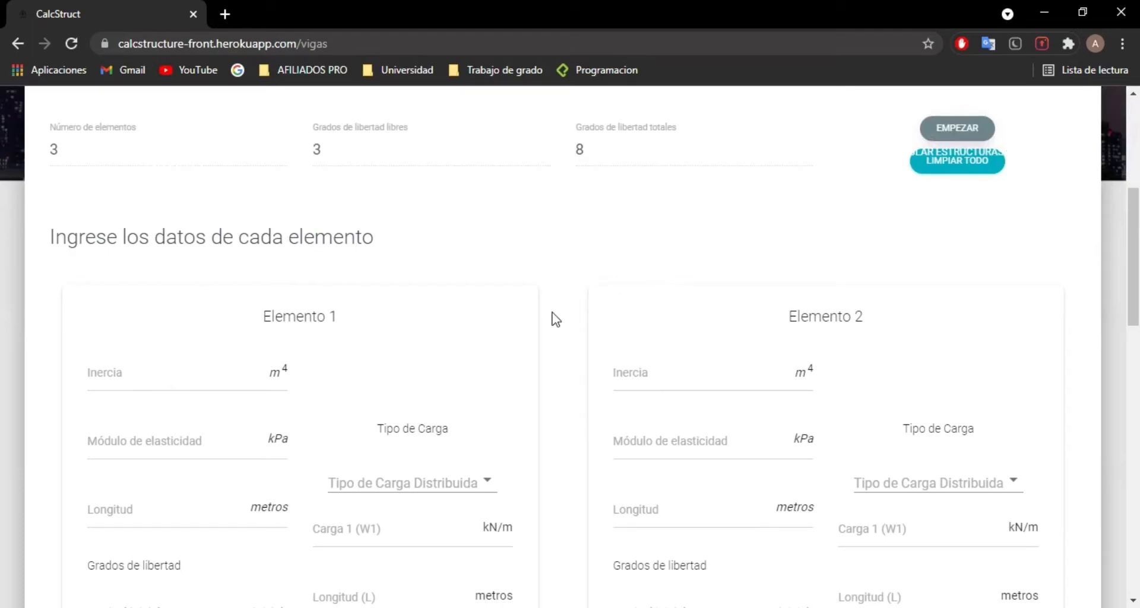
pyautogui.click(139, 369)
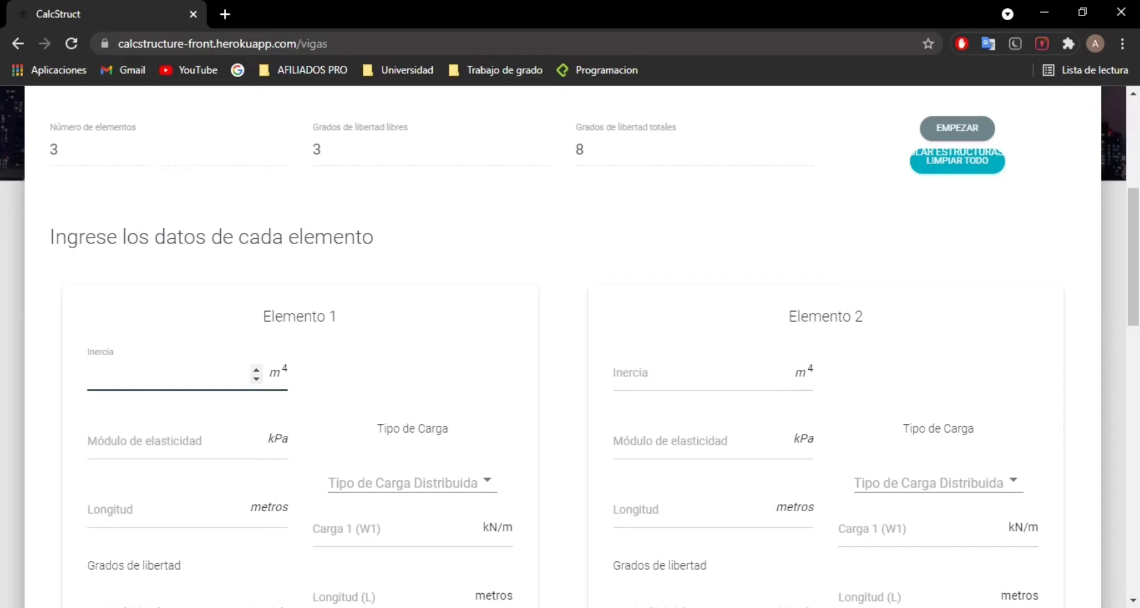
pyautogui.hotkey('alt', 'Tab')
pyautogui.moveTo(731, 582)
pyautogui.mouseDown()
pyautogui.moveTo(774, 576)
pyautogui.moveTo(723, 580)
pyautogui.mouseUp()
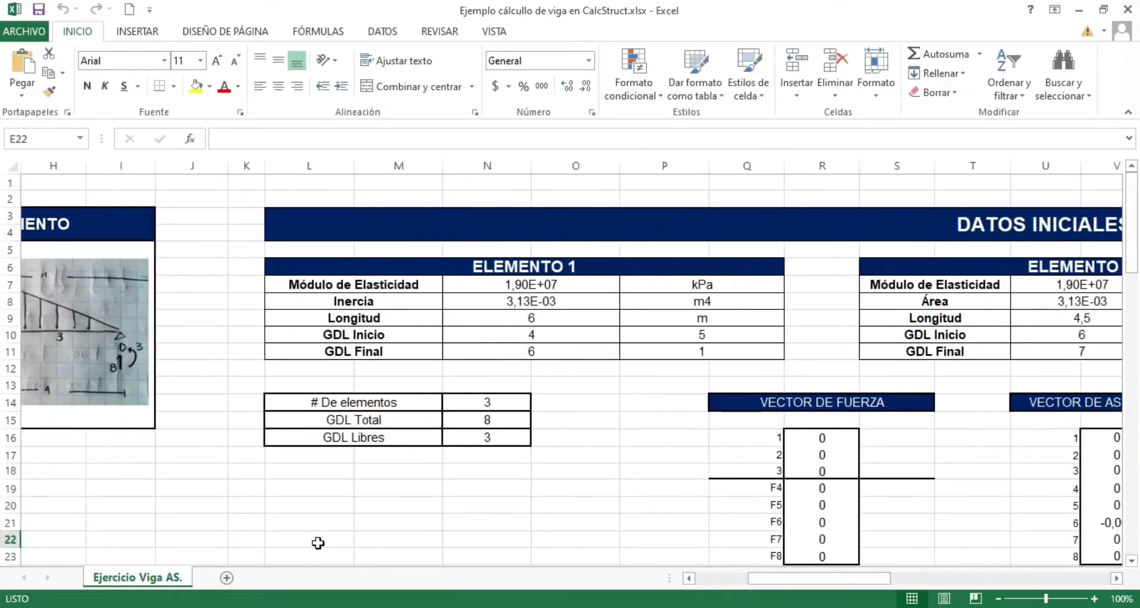
pyautogui.click(496, 300)
pyautogui.hotkey('alt', 'Tab')
pyautogui.click(166, 389)
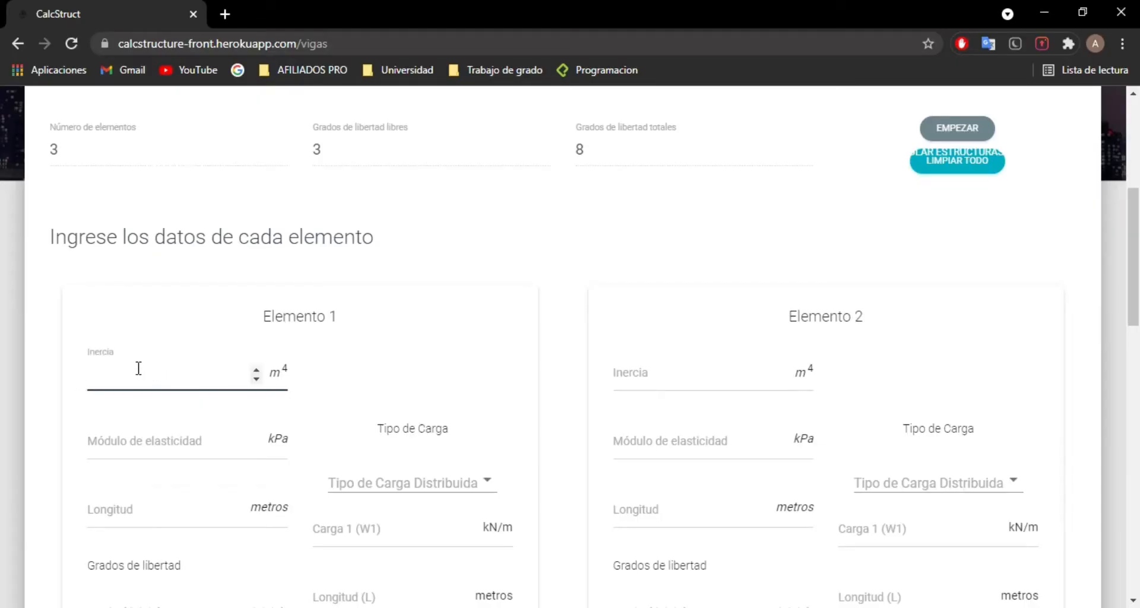
pyautogui.write('0.00313')
# Step: Set element 1's modulus of elasticity to 19000000 kPa and its length to 6 metres, checking the values in Excel
pyautogui.click(132, 441)
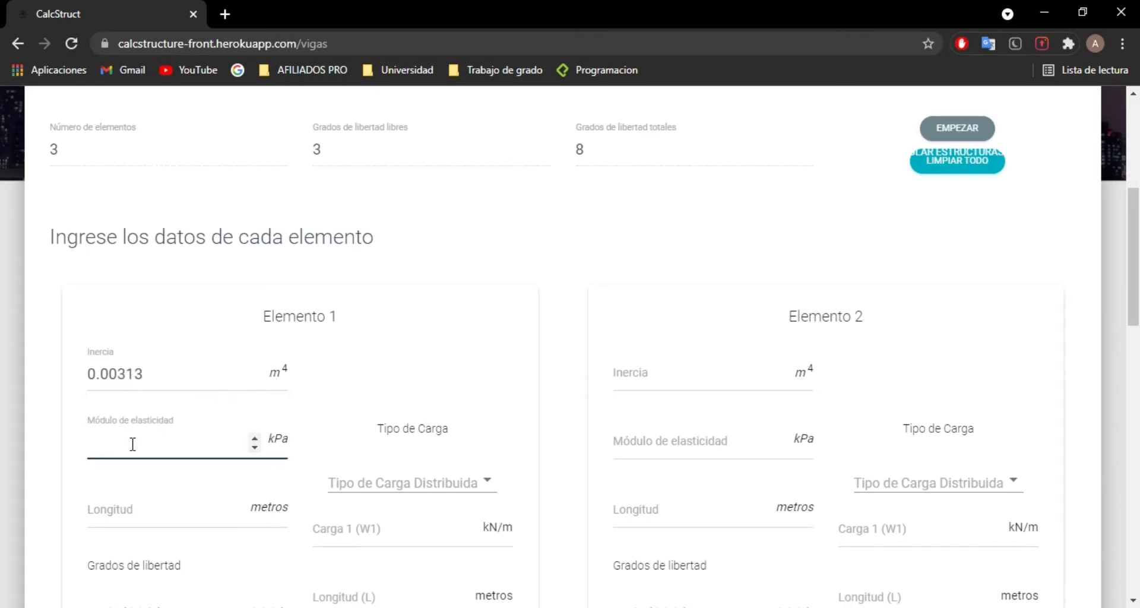
pyautogui.hotkey('alt', 'Tab')
pyautogui.hotkey('alt', 'Tab')
pyautogui.write('19000000')
pyautogui.press('Tab')
pyautogui.hotkey('alt', 'Tab')
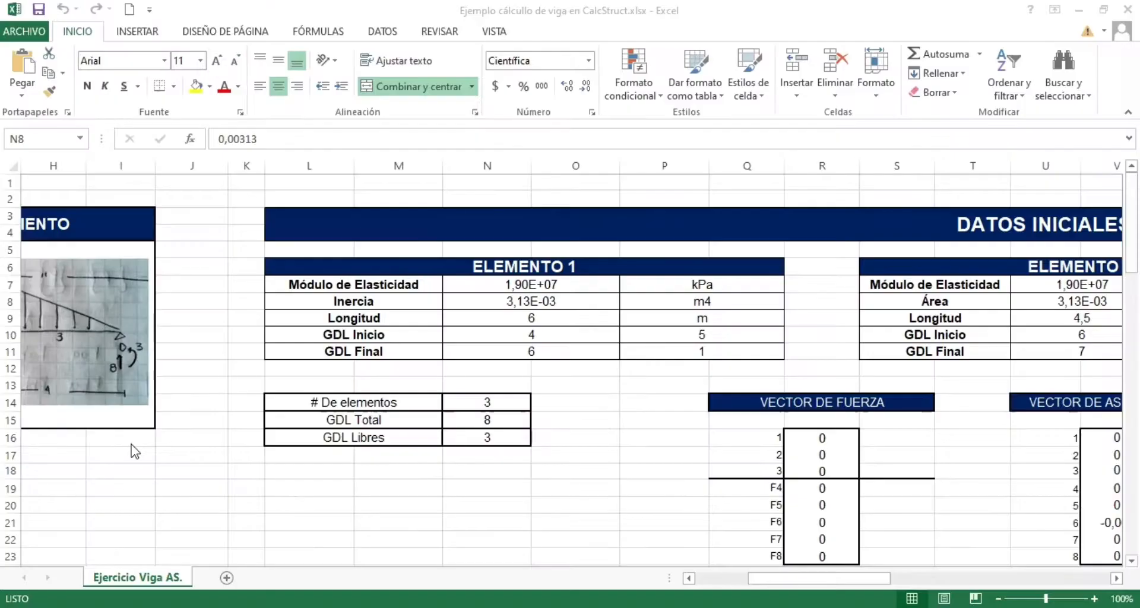
pyautogui.hotkey('alt', 'Tab')
pyautogui.write('6')
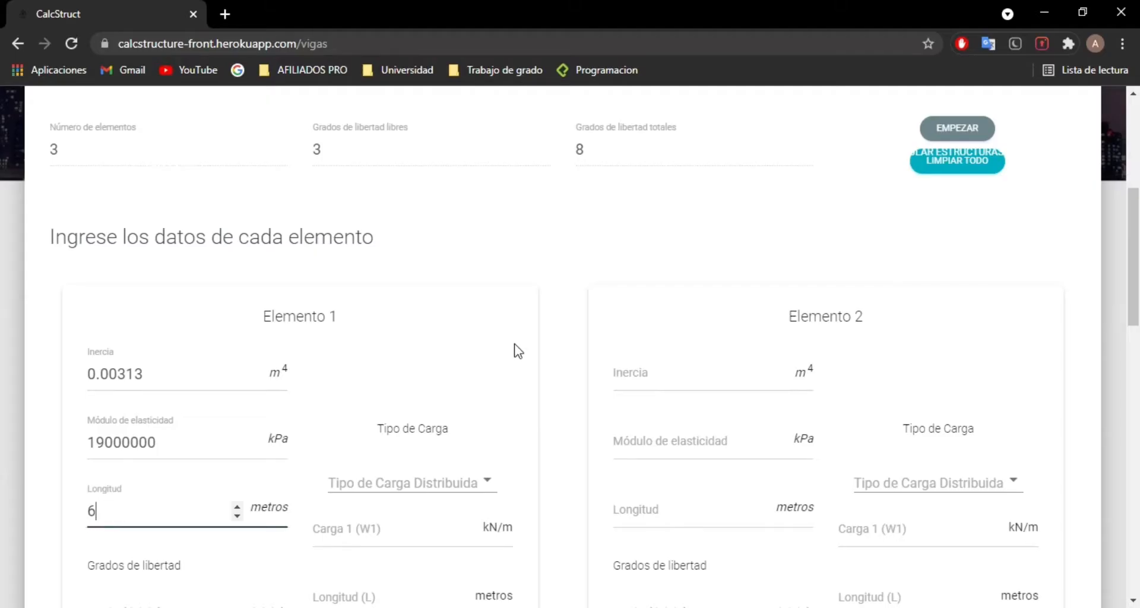
pyautogui.click(557, 336)
# Step: Switch to Excel and examine the beam diagram for the distributed load acting on element 1
pyautogui.scroll(-3, 557, 336)
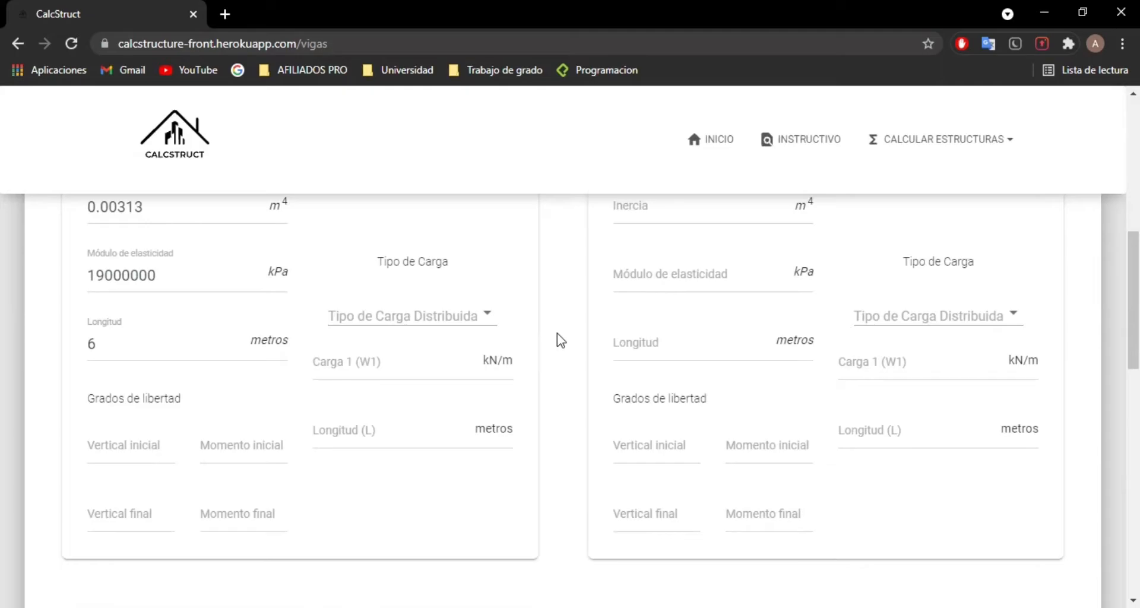
pyautogui.scroll(2, 571, 326)
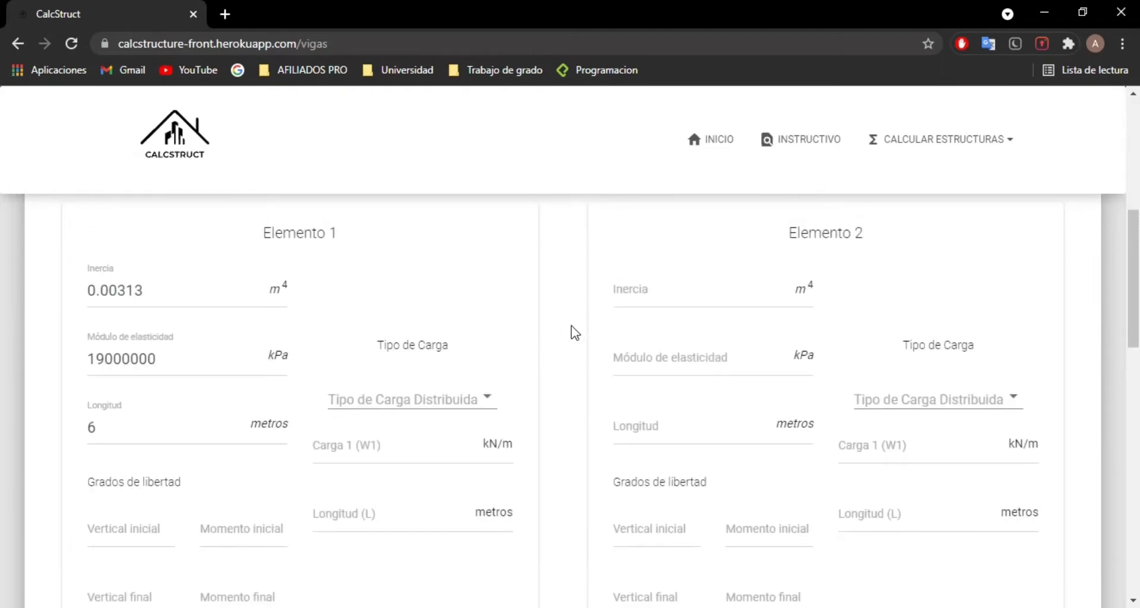
pyautogui.scroll(-2, 571, 326)
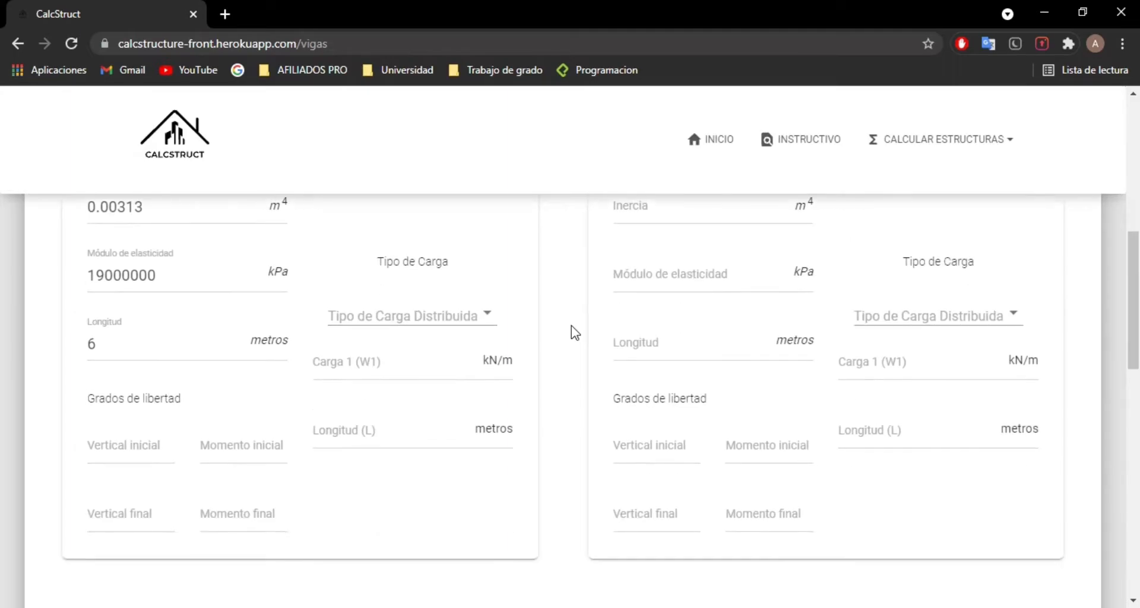
pyautogui.moveTo(1135, 304); pyautogui.dragTo(1137, 295)
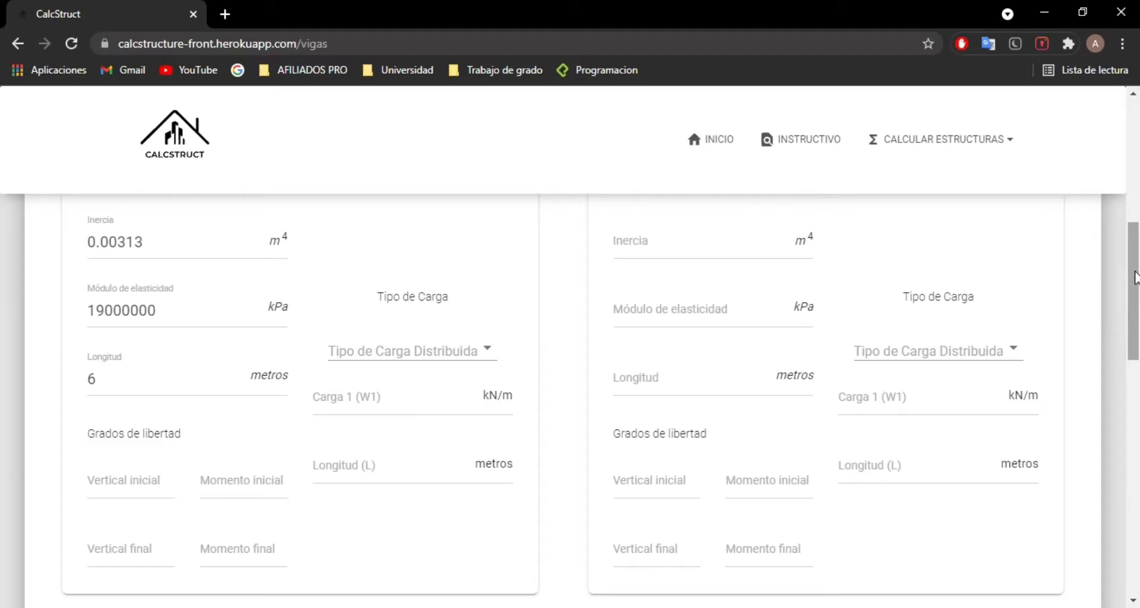
pyautogui.hotkey('alt', 'Tab')
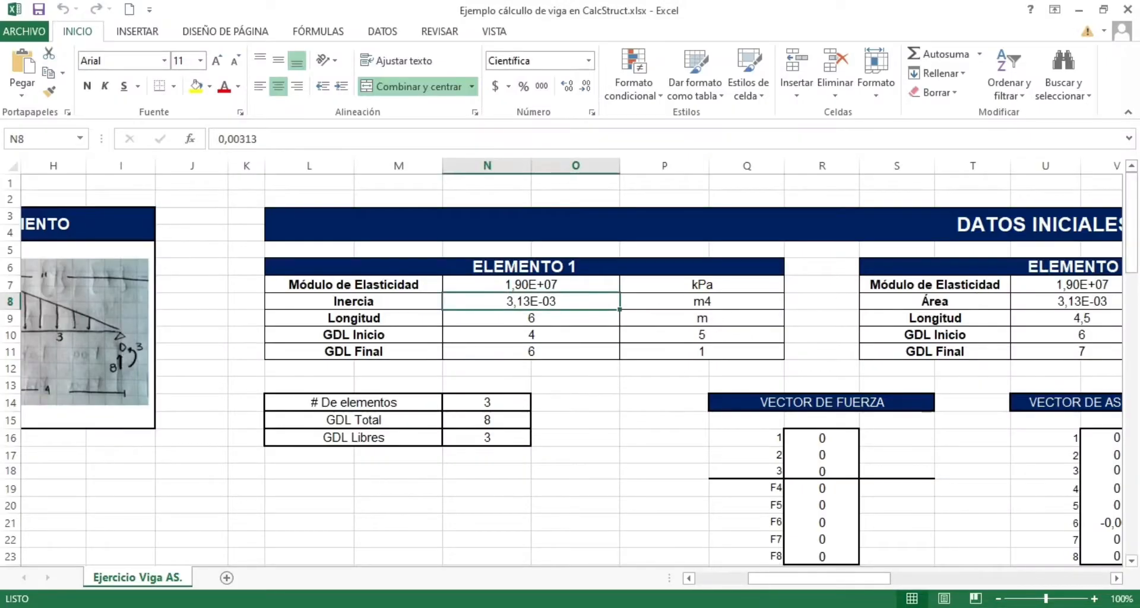
pyautogui.moveTo(785, 579); pyautogui.dragTo(730, 580)
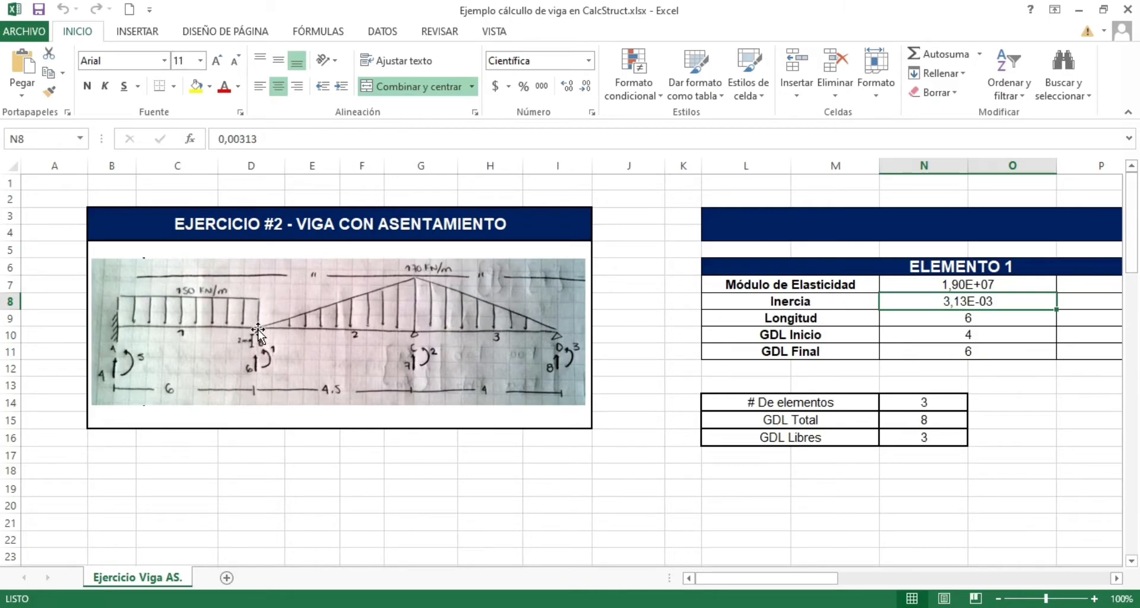
# Step: Review the distributed load types CalcStruct offers for element 1, comparing them with the beam diagram in Excel
pyautogui.hotkey('alt', 'Tab')
pyautogui.click(358, 352)
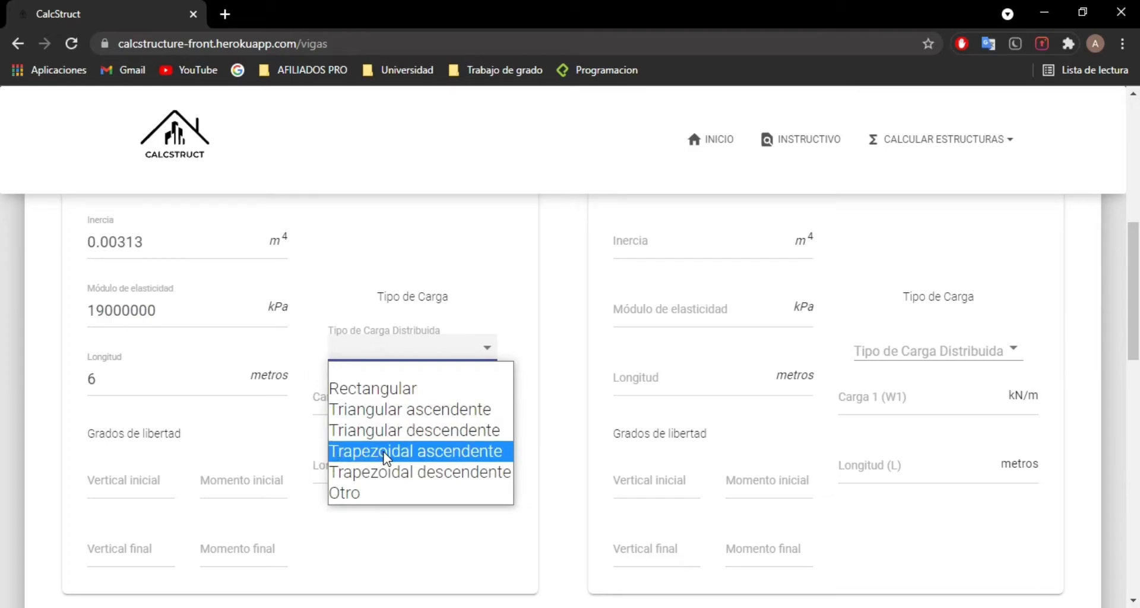
pyautogui.click(482, 347)
pyautogui.hotkey('alt', 'Tab')
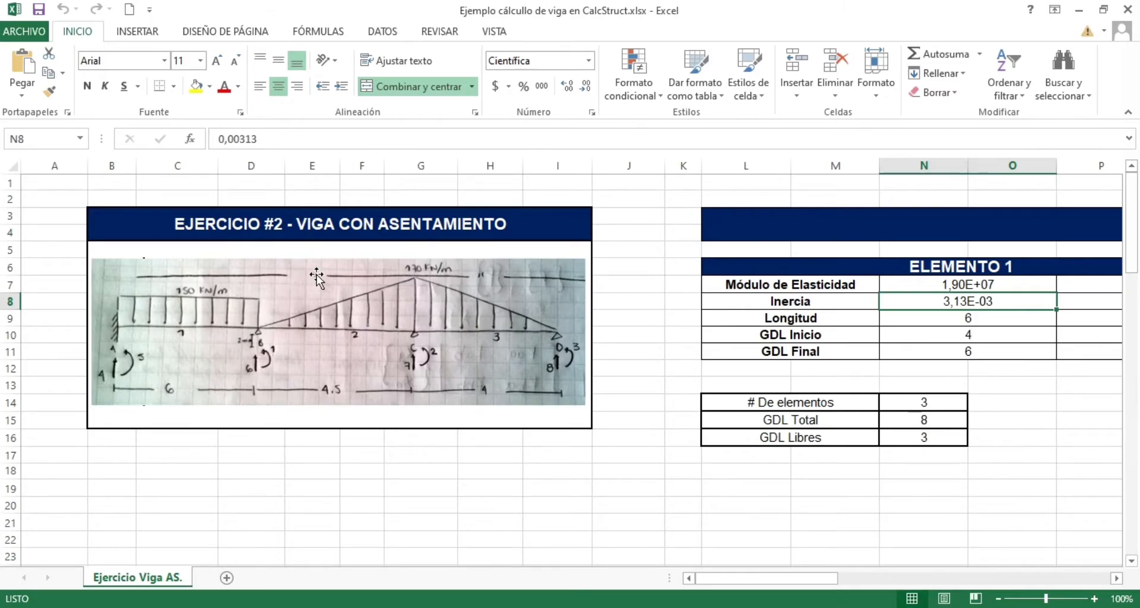
pyautogui.hotkey('alt', 'Tab')
pyautogui.click(337, 329)
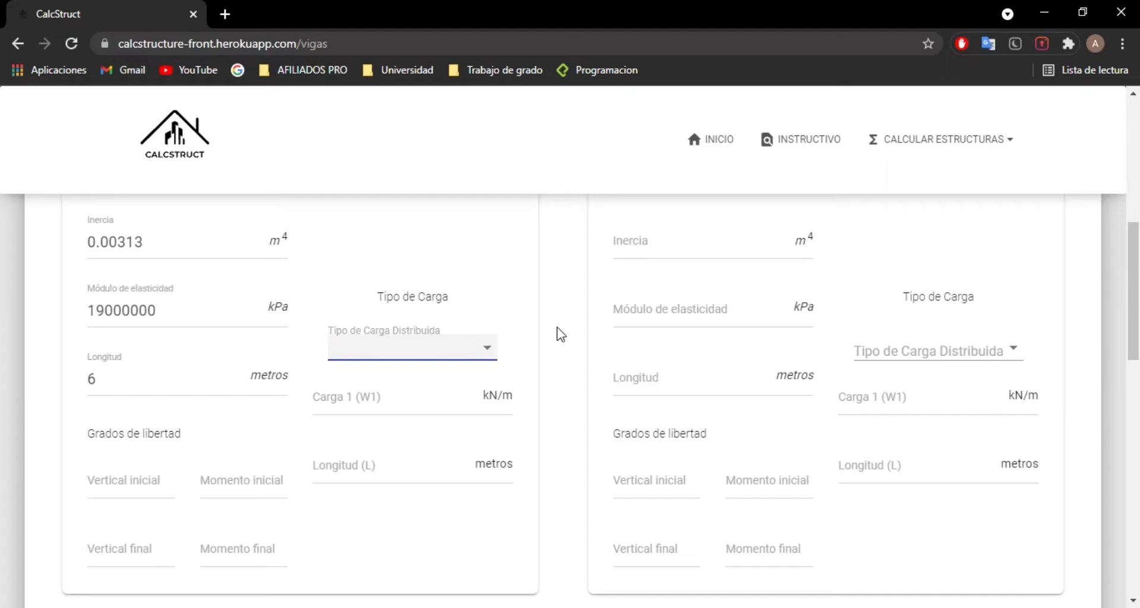
pyautogui.hotkey('alt', 'Tab')
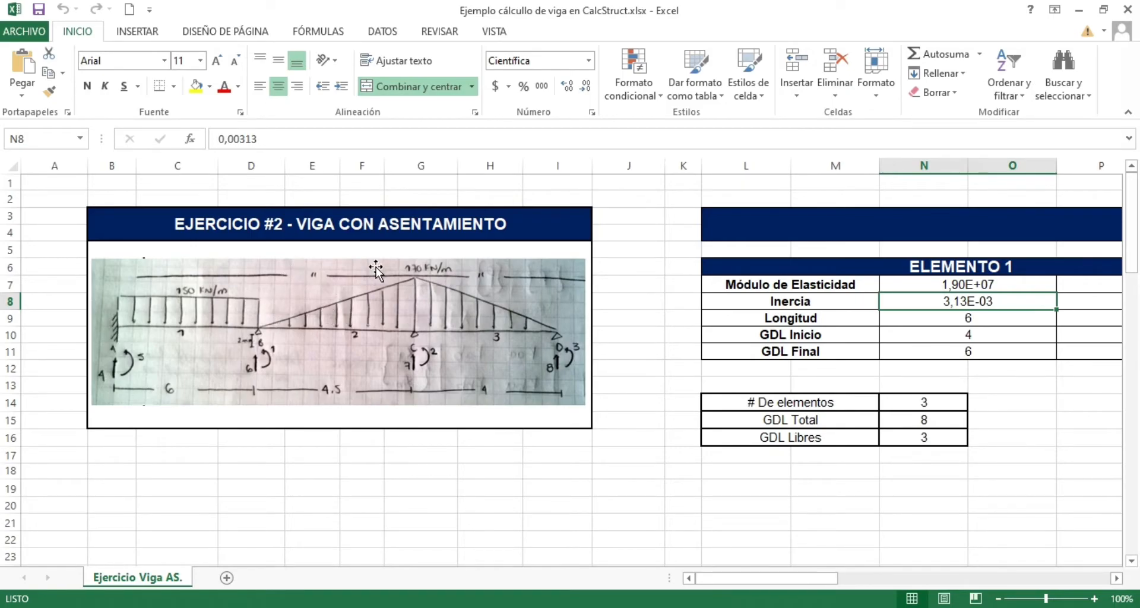
pyautogui.hotkey('alt', 'Tab')
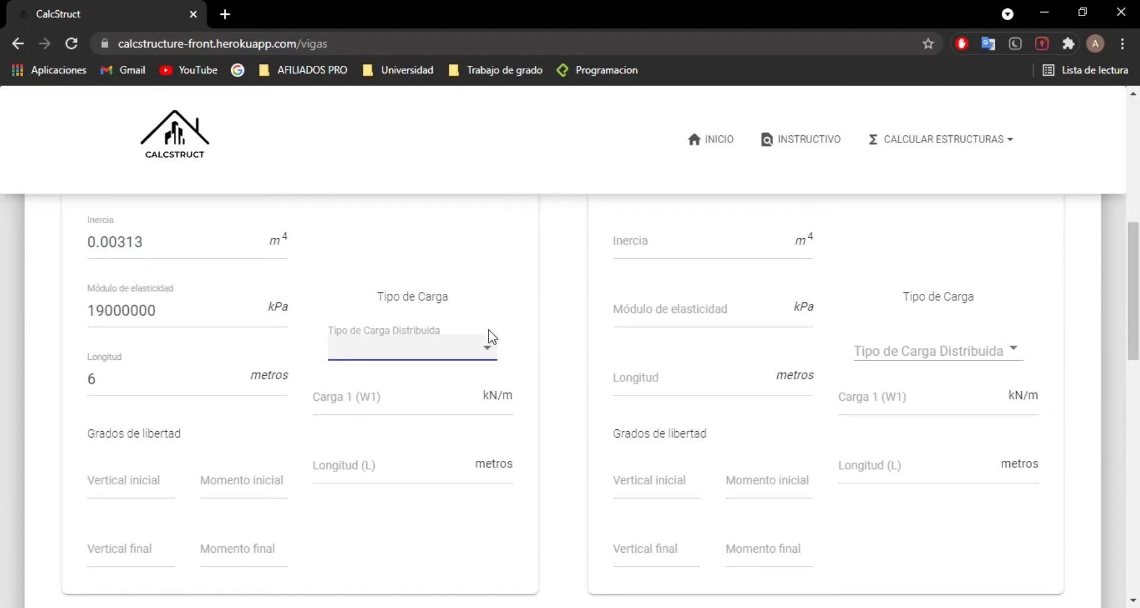
# Step: Try the load type Otro for element 1 and check element 1's load in the Excel diagram
pyautogui.click(485, 349)
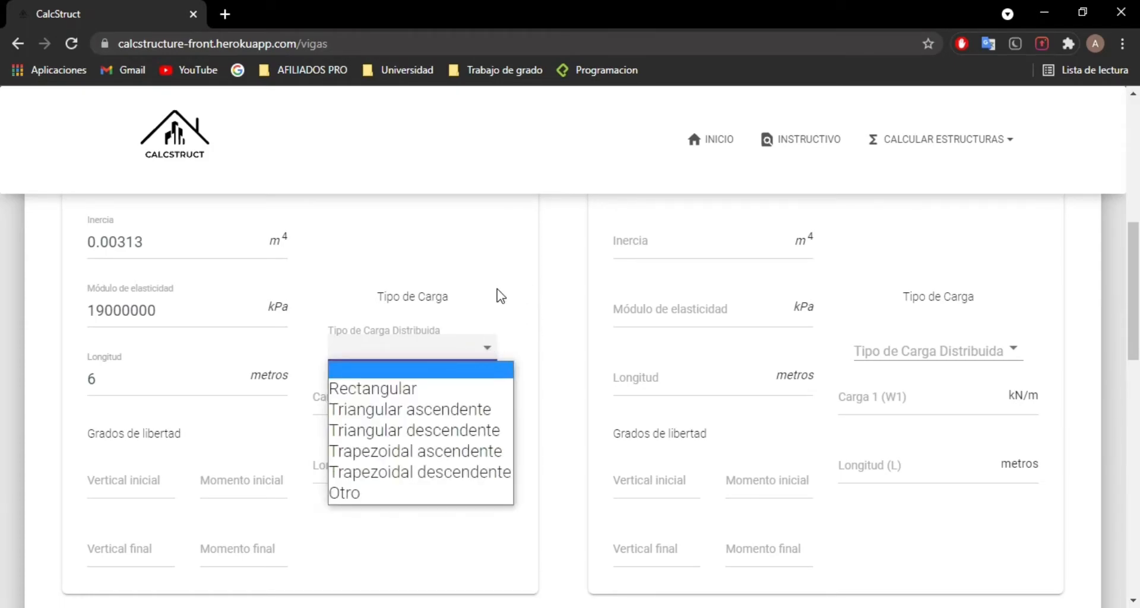
pyautogui.click(346, 495)
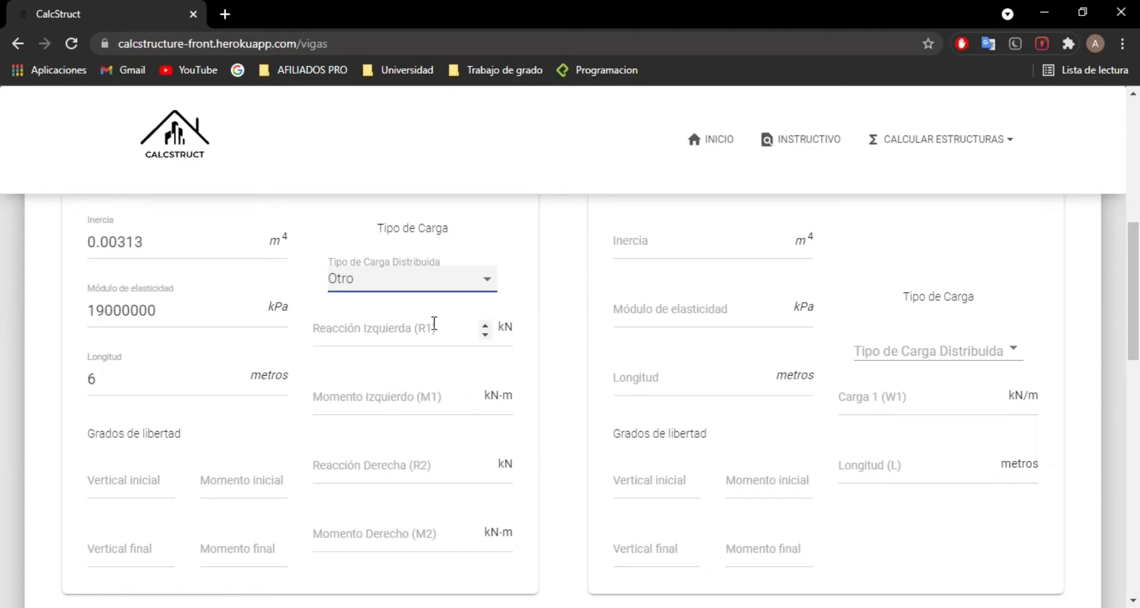
pyautogui.hotkey('alt', 'Tab')
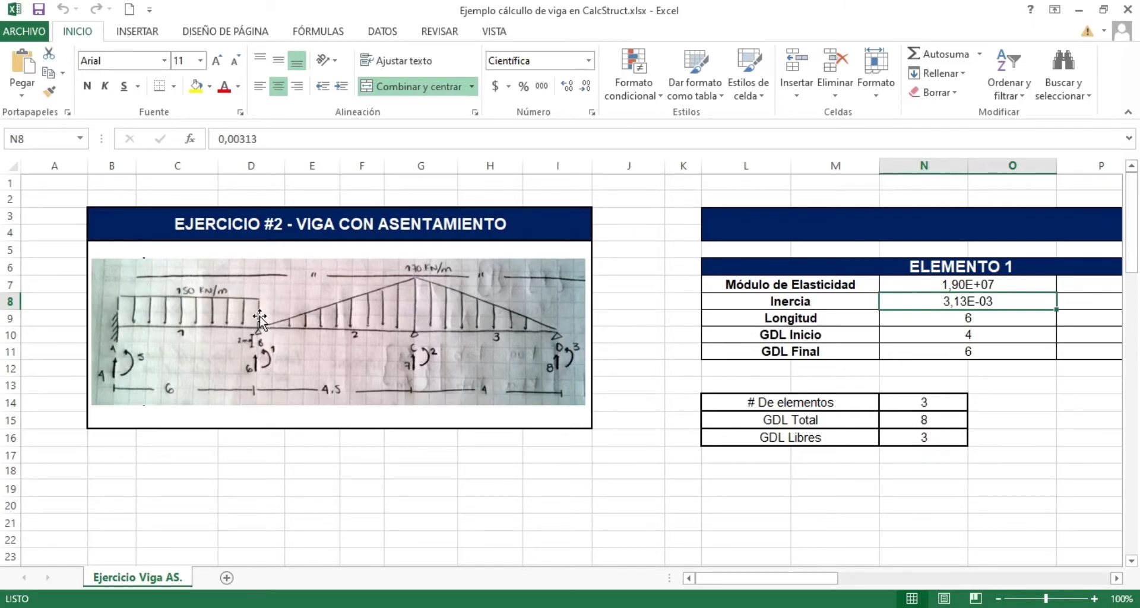
pyautogui.hotkey('alt', 'Tab')
# Step: Set element 1's load type to Rectangular with a load of 150 kN/m over a length of 6 metres
pyautogui.click(364, 287)
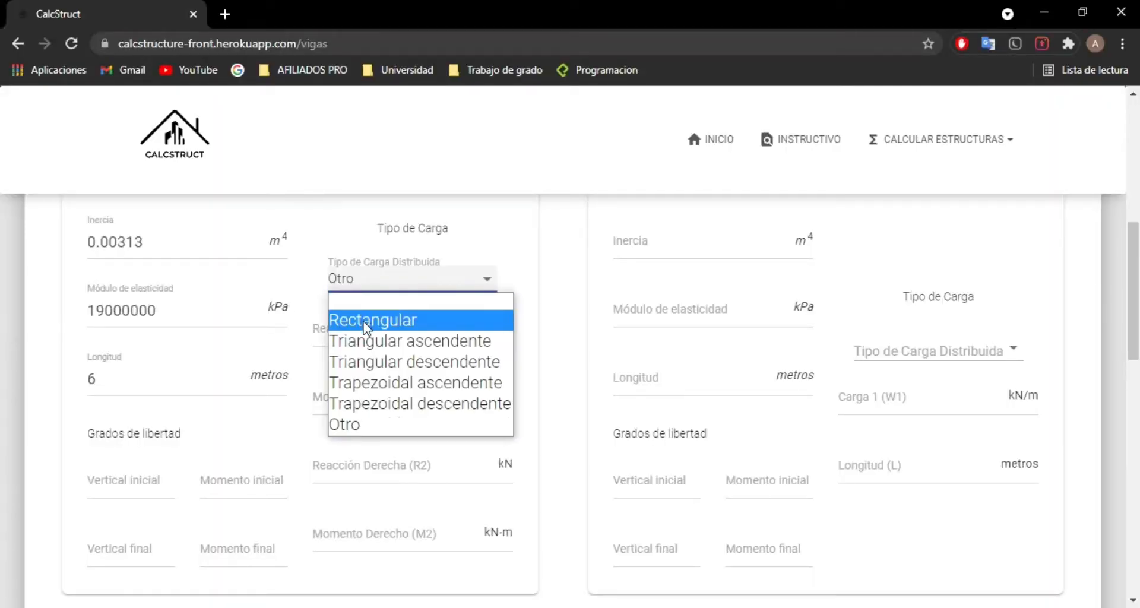
pyautogui.click(363, 322)
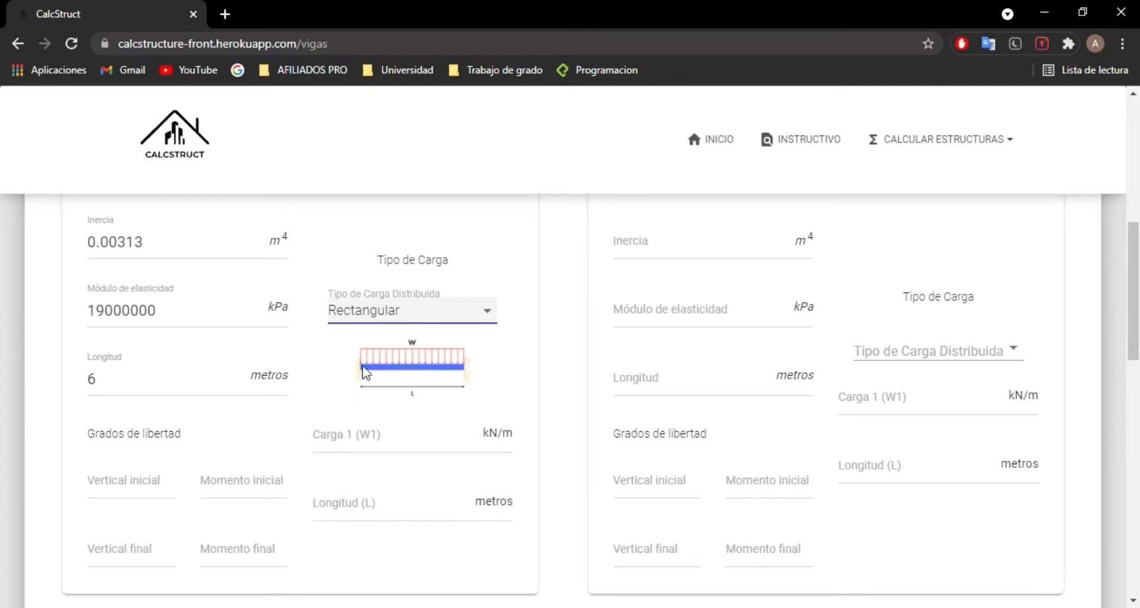
pyautogui.click(384, 434)
pyautogui.hotkey('alt', 'Tab')
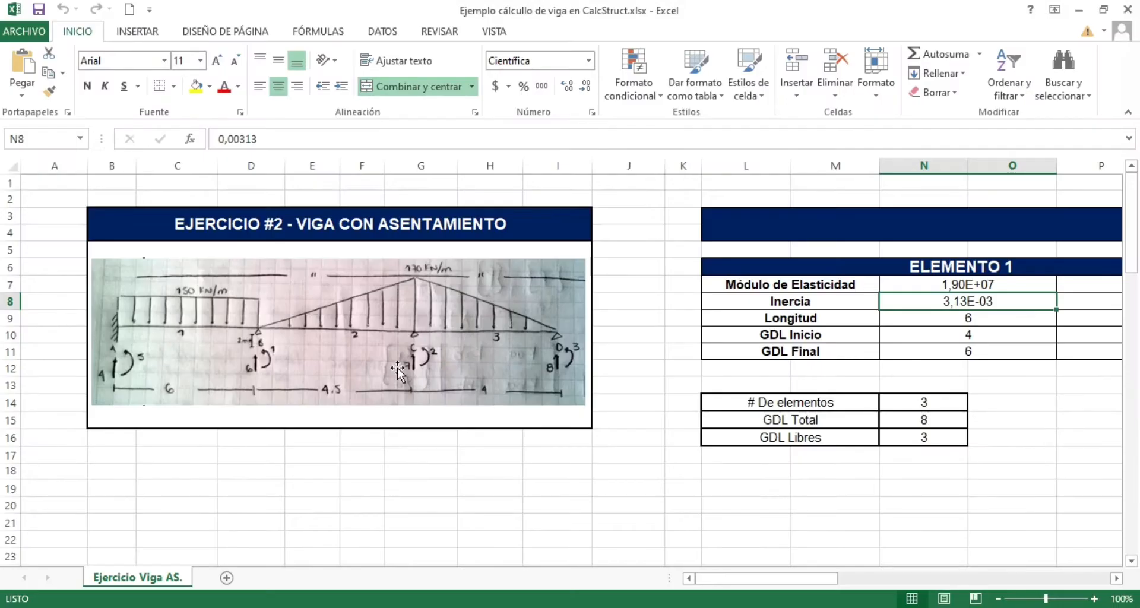
pyautogui.hotkey('alt', 'Tab')
pyautogui.write('150')
pyautogui.click(368, 501)
pyautogui.write('6')
# Step: Look up element 1's degrees of freedom in Excel and enter initial vertical 4, initial moment 5, final vertical 6 and final moment 1 in CalcStruct
pyautogui.click(108, 478)
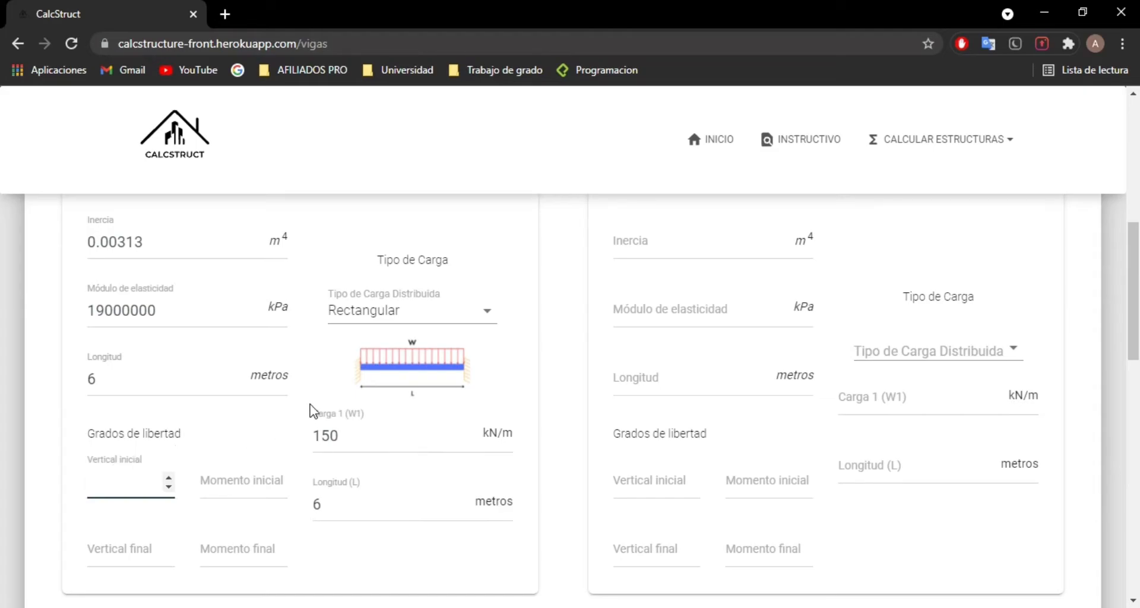
pyautogui.hotkey('alt', 'Tab')
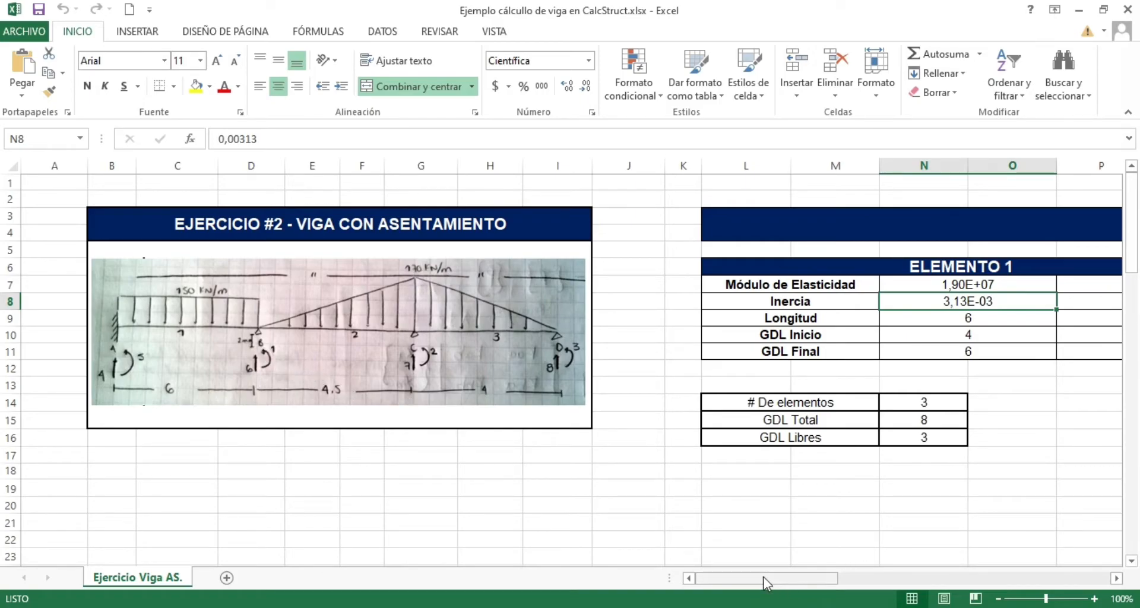
pyautogui.moveTo(766, 583); pyautogui.dragTo(803, 566)
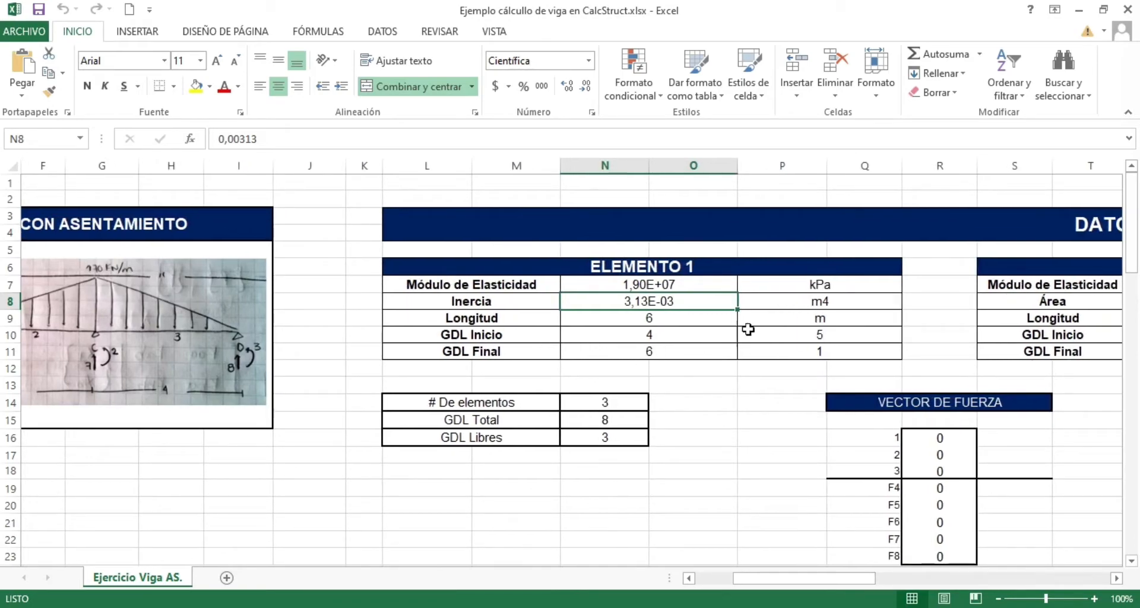
pyautogui.moveTo(782, 579); pyautogui.dragTo(735, 579)
pyautogui.click(132, 472)
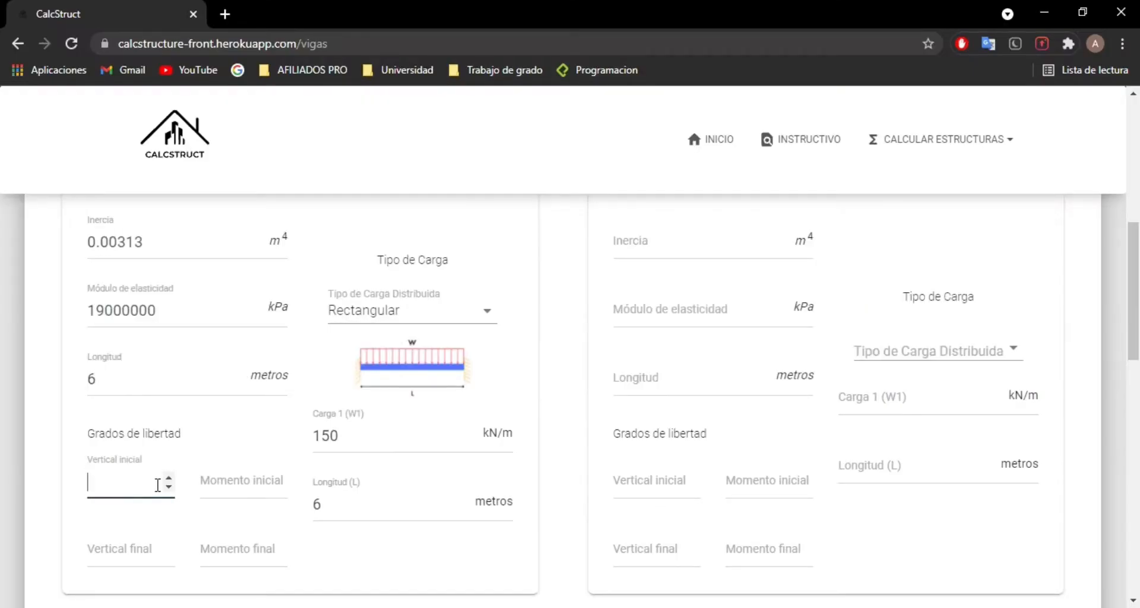
pyautogui.write('4')
pyautogui.click(230, 478)
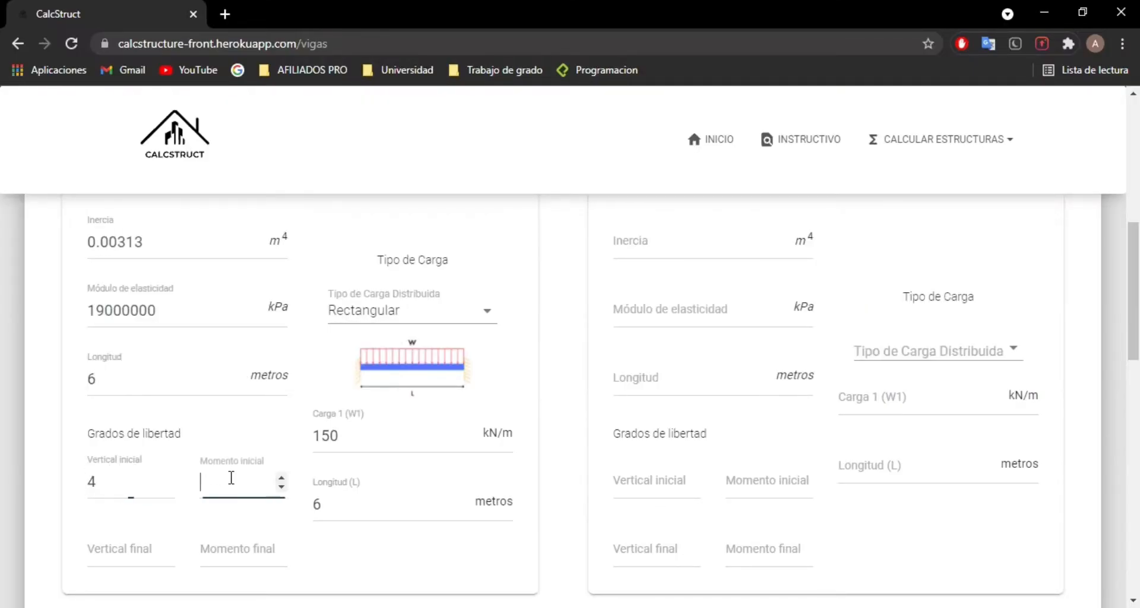
pyautogui.write('5')
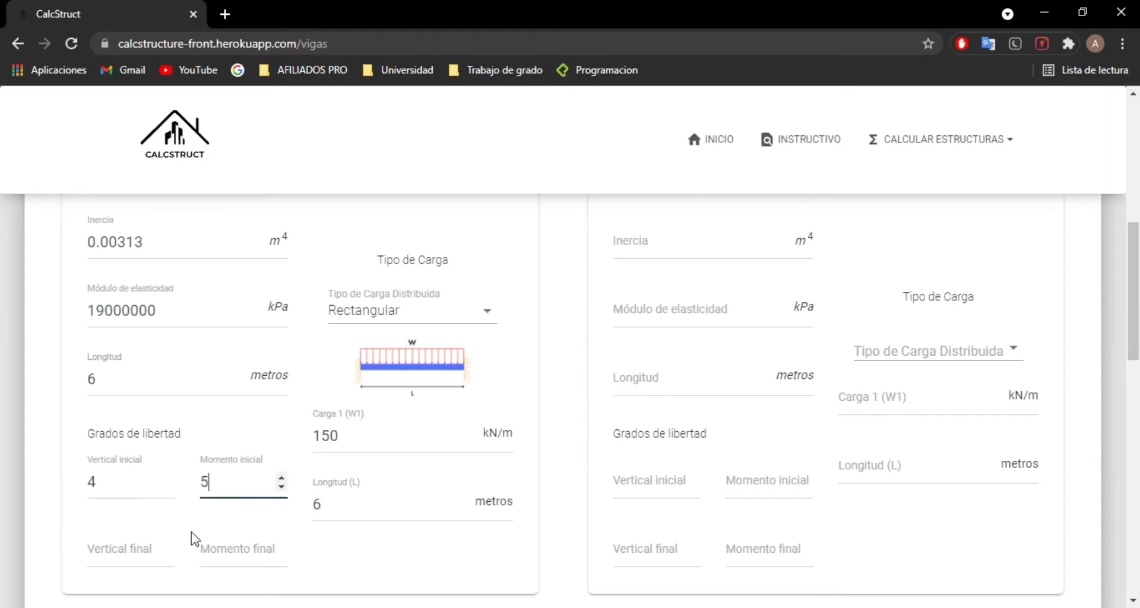
pyautogui.click(94, 555)
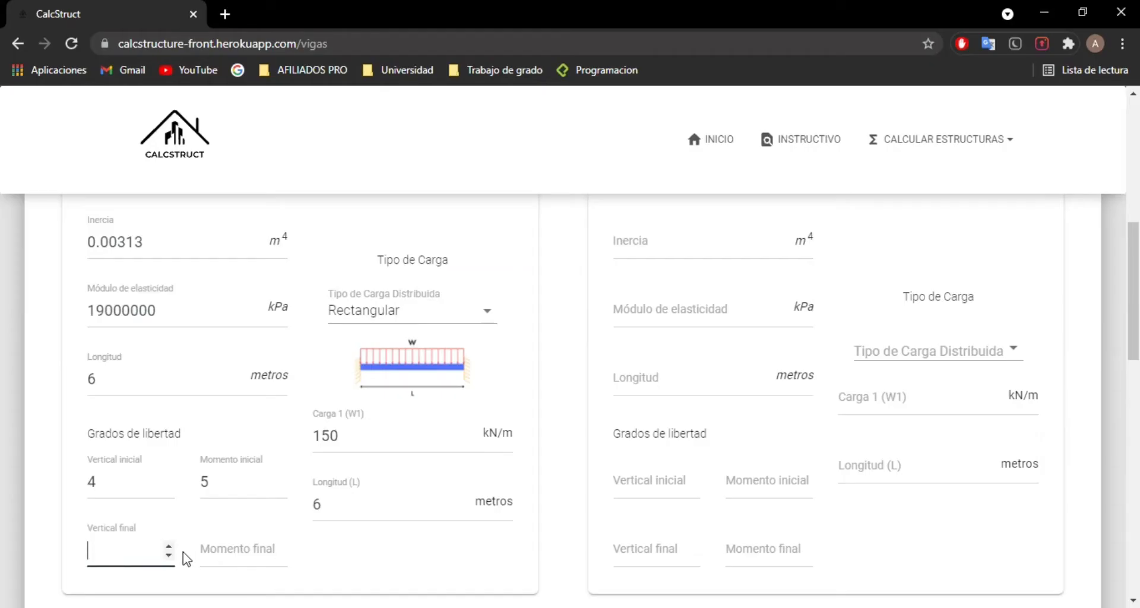
pyautogui.write('6')
pyautogui.click(222, 550)
pyautogui.write('1')
pyautogui.click(568, 439)
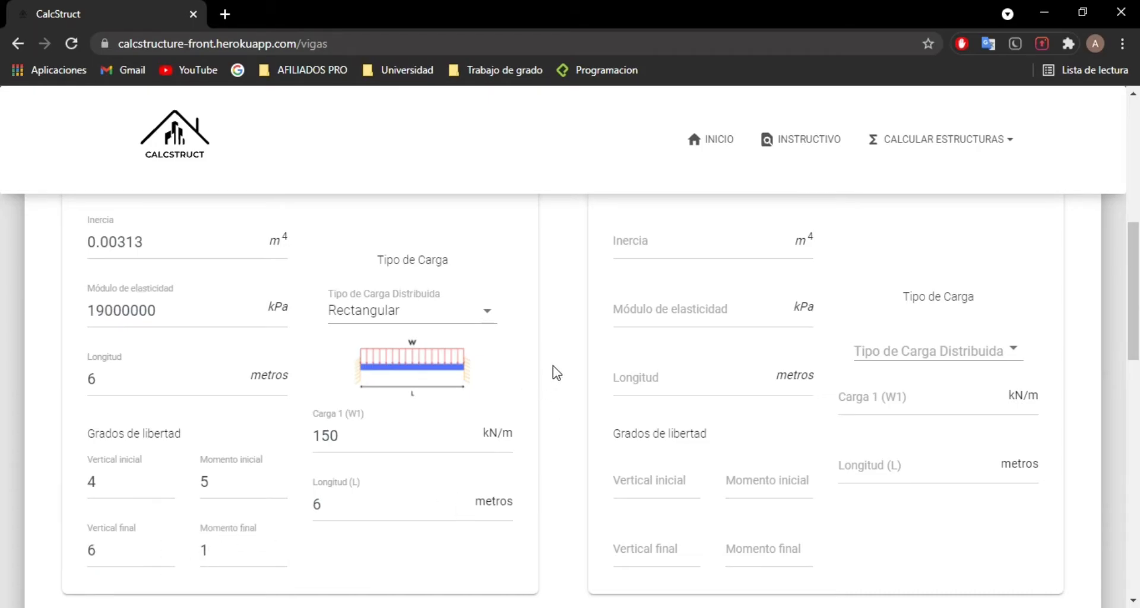
# Step: Try the Triangular ascendente load type on element 2, and switch it to Trapezoidal ascendente to view its load fields
pyautogui.scroll(2, 556, 372)
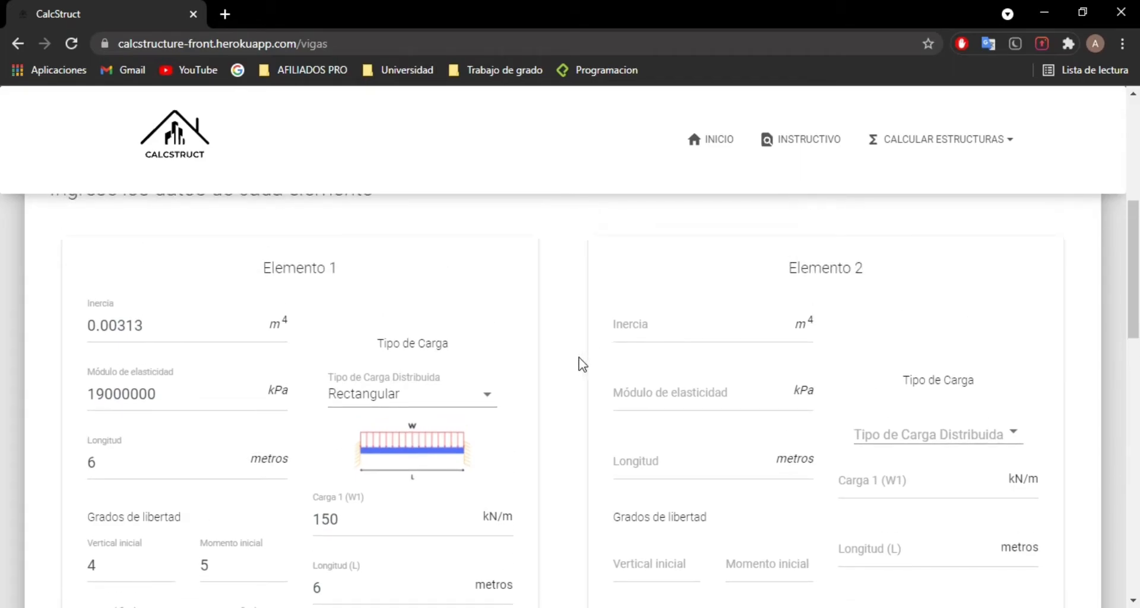
pyautogui.scroll(-2, 560, 377)
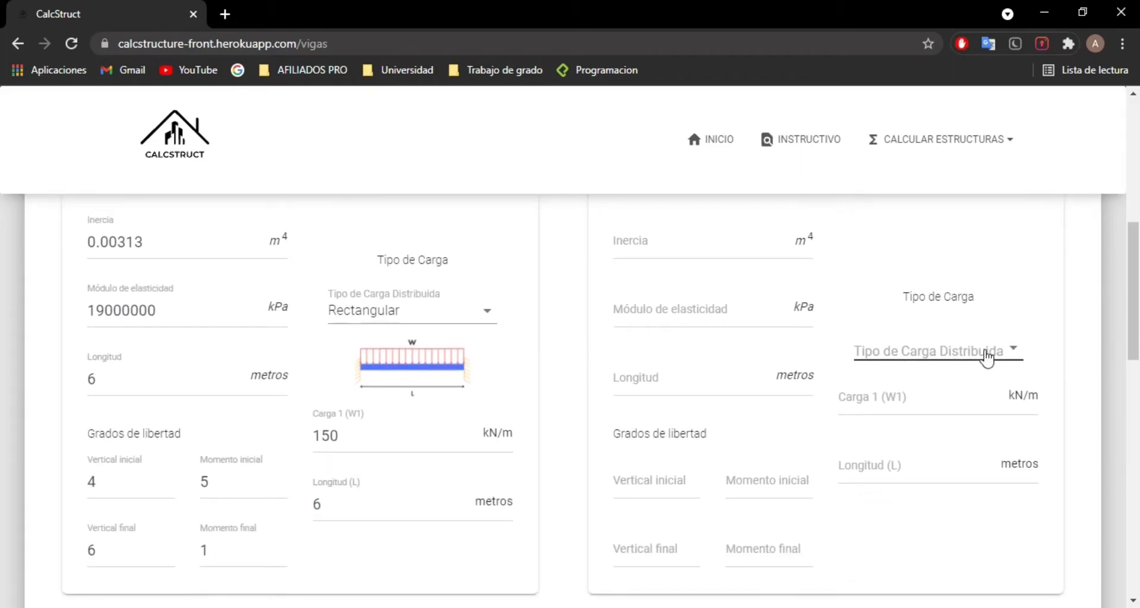
pyautogui.click(947, 361)
pyautogui.click(900, 407)
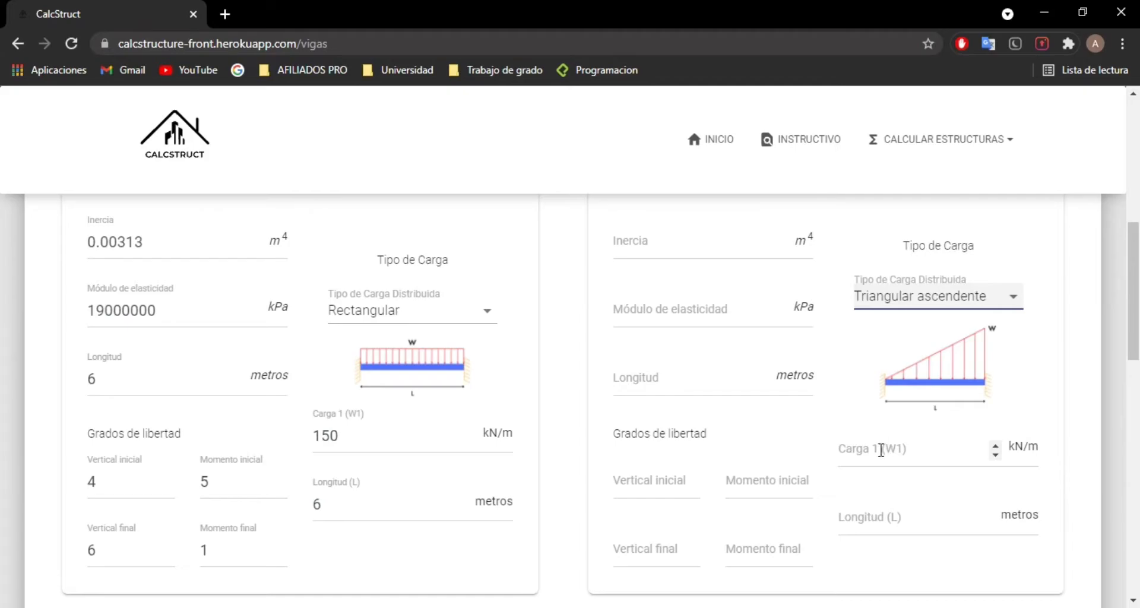
pyautogui.click(906, 305)
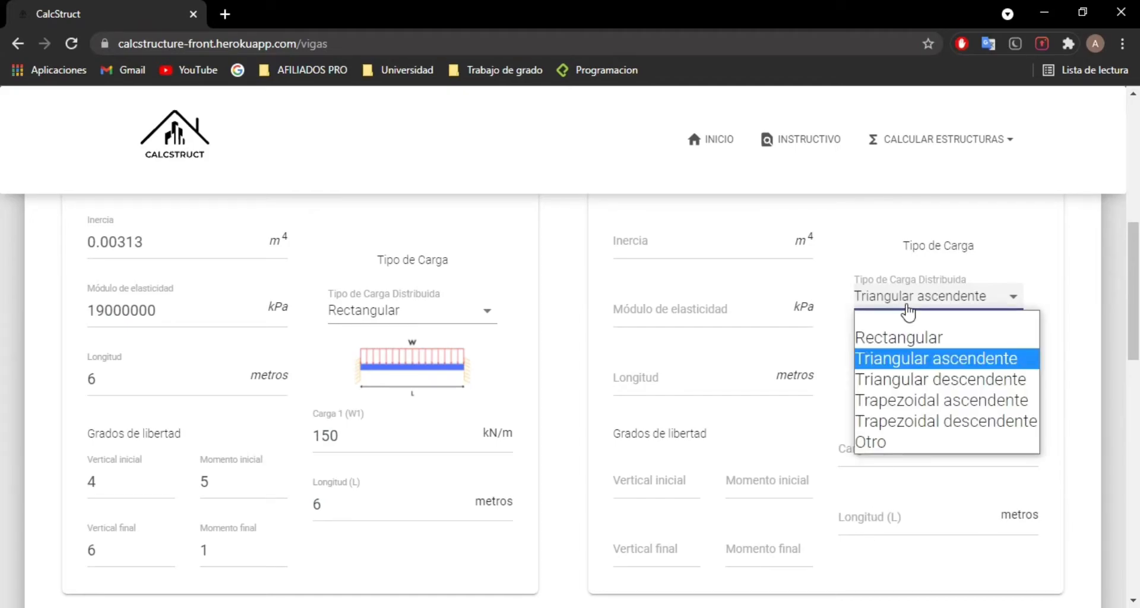
pyautogui.click(899, 402)
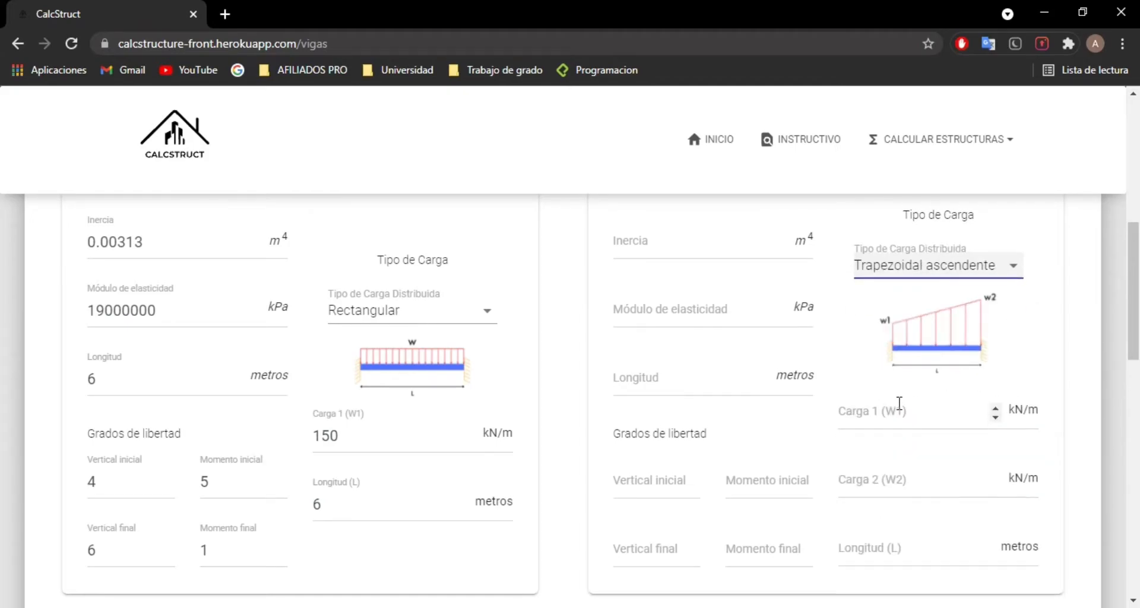
pyautogui.click(884, 412)
pyautogui.click(875, 475)
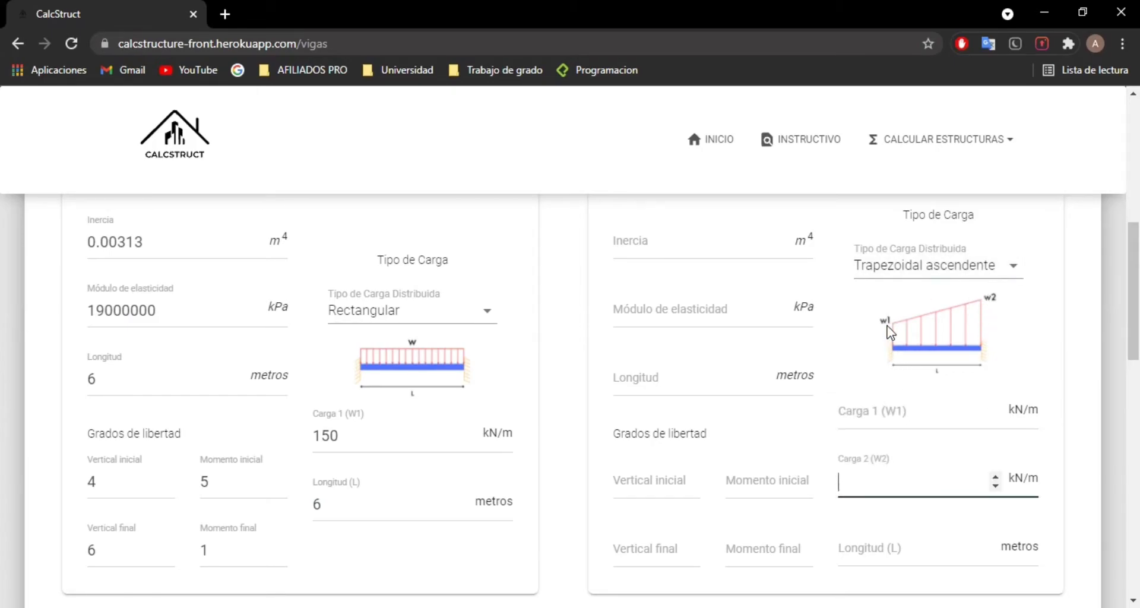
pyautogui.click(917, 266)
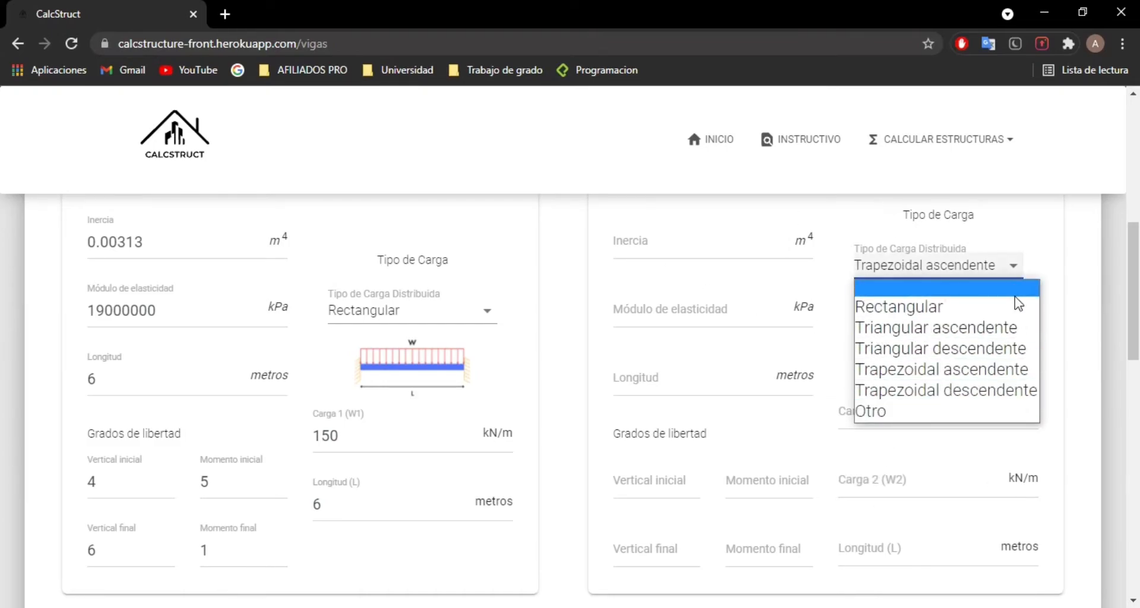
# Step: Set element 2's inertia to 0.00313 m⁴, checking the value in the Excel data table
pyautogui.moveTo(1134, 299)
pyautogui.mouseDown()
pyautogui.moveTo(1134, 279)
pyautogui.moveTo(1134, 417)
pyautogui.moveTo(1139, 279)
pyautogui.mouseUp()
pyautogui.click(671, 307)
pyautogui.write('0.0031')
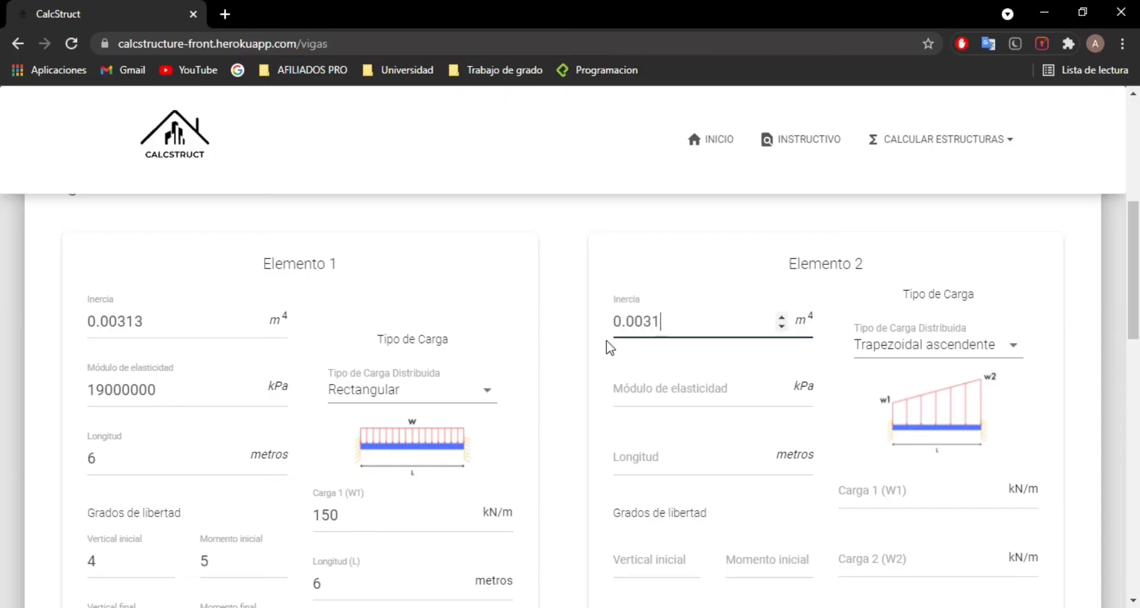
pyautogui.hotkey('alt', 'Tab')
pyautogui.moveTo(749, 577); pyautogui.dragTo(845, 578)
pyautogui.hotkey('alt', 'Tab')
pyautogui.write('313')
# Step: Set element 2's modulus of elasticity to 19000000 kPa and its length to 4.5 metres, checking against Excel
pyautogui.click(655, 394)
pyautogui.write('19000000')
pyautogui.hotkey('alt', 'Tab')
pyautogui.hotkey('alt', 'Tab')
pyautogui.write('4.5')
# Step: Check Excel and set element 2's degrees of freedom to initial vertical 6, initial moment 1, final vertical 7 and final moment 2
pyautogui.hotkey('alt', 'Tab')
pyautogui.hotkey('alt', 'Tab')
pyautogui.press('Tab')
pyautogui.write('6')
pyautogui.press('Tab')
pyautogui.write('1')
pyautogui.press('Tab')
pyautogui.write('7')
pyautogui.press('Tab')
pyautogui.write('2')
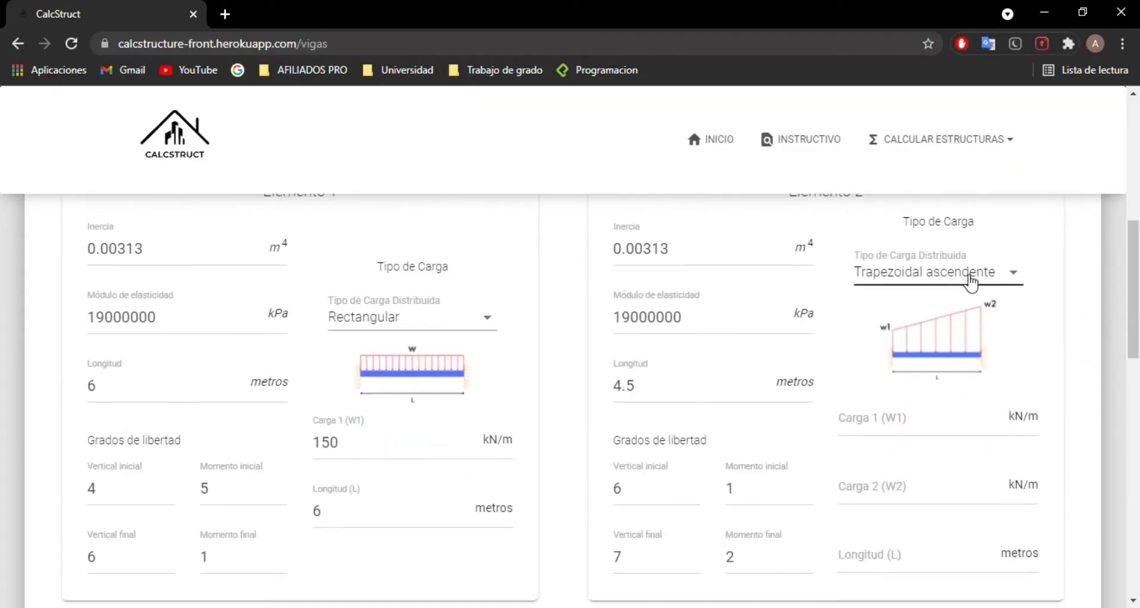
# Step: Set element 2's distributed load to 170 kN/m over a length of 4.5 metres
pyautogui.write('179')
pyautogui.press('BackSpace')
pyautogui.write('0')
pyautogui.click(878, 386)
pyautogui.moveTo(1134, 314); pyautogui.dragTo(1134, 406)
pyautogui.write('4.5')
# Step: Enter element 3's inertia of 0.00313 m⁴, modulus of elasticity of 19000000 kPa and length of 4 metres
pyautogui.click(162, 306)
pyautogui.write('0.00313')
# Step: Set element 3's degrees of freedom to initial vertical 7, initial moment 2, final vertical 8, final moment 3, and its load type to Triangular descendente
pyautogui.write('7')
pyautogui.press('Tab')
pyautogui.write('2')
pyautogui.press('Tab')
pyautogui.write('8')
pyautogui.press('Tab')
pyautogui.write('3')
pyautogui.click(410, 392)
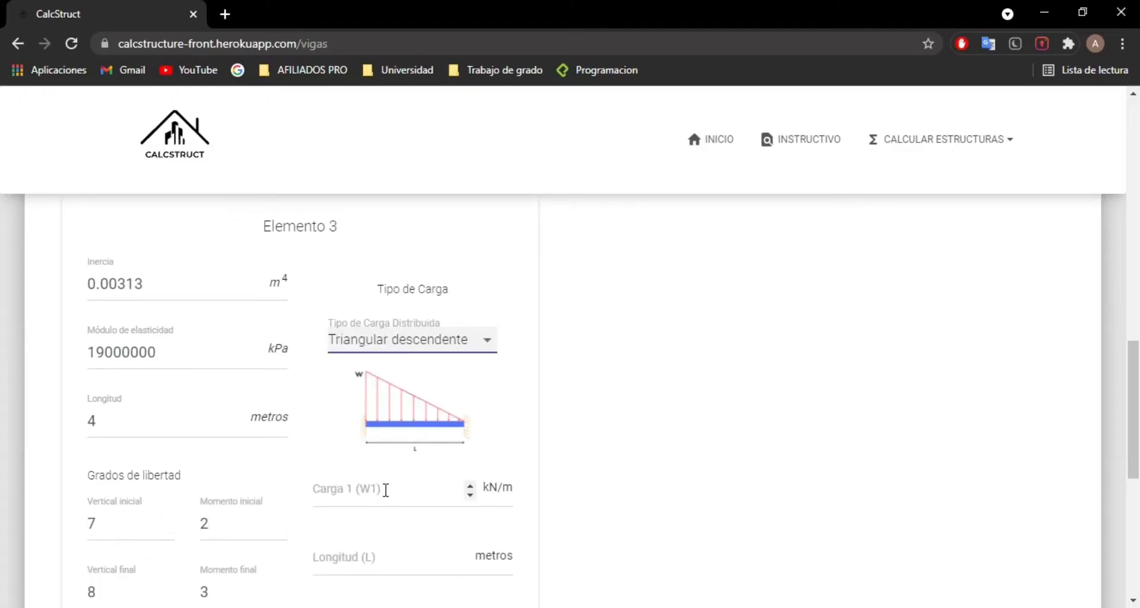
# Step: Switch to the Excel workbook and examine the beam sketch, the total degrees of freedom and the force vector
pyautogui.moveTo(1134, 443); pyautogui.dragTo(1138, 522)
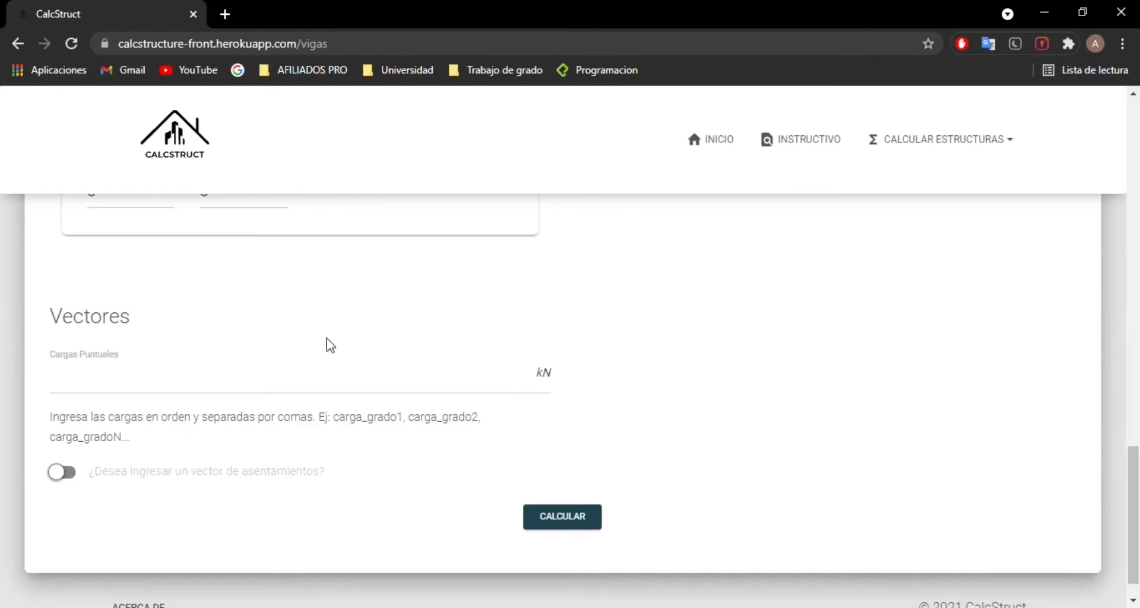
pyautogui.click(168, 386)
pyautogui.click(225, 606)
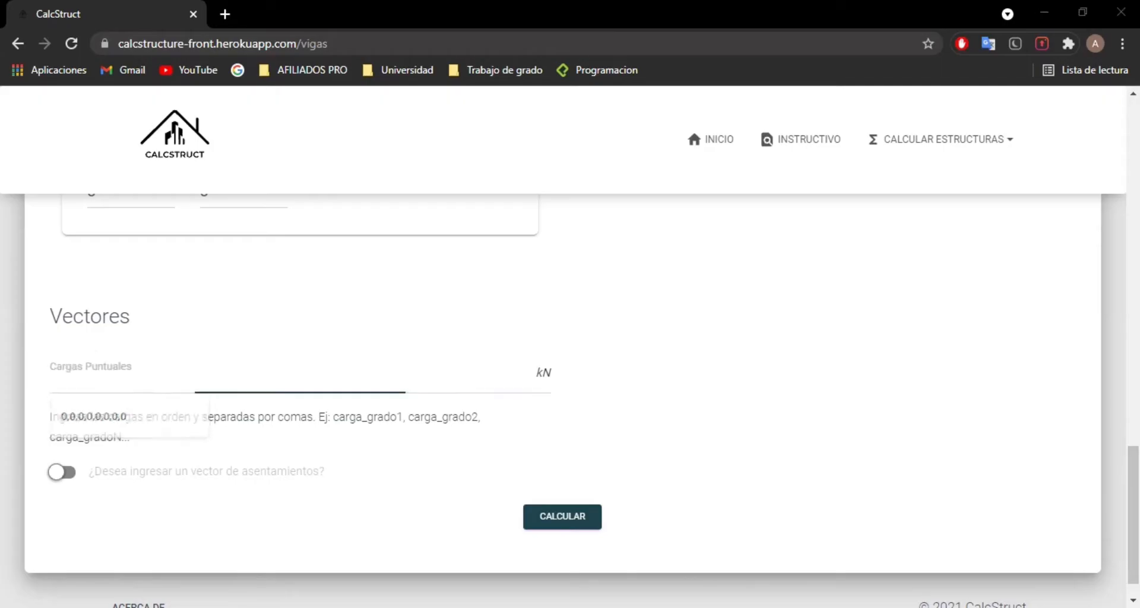
pyautogui.moveTo(855, 578); pyautogui.dragTo(746, 571)
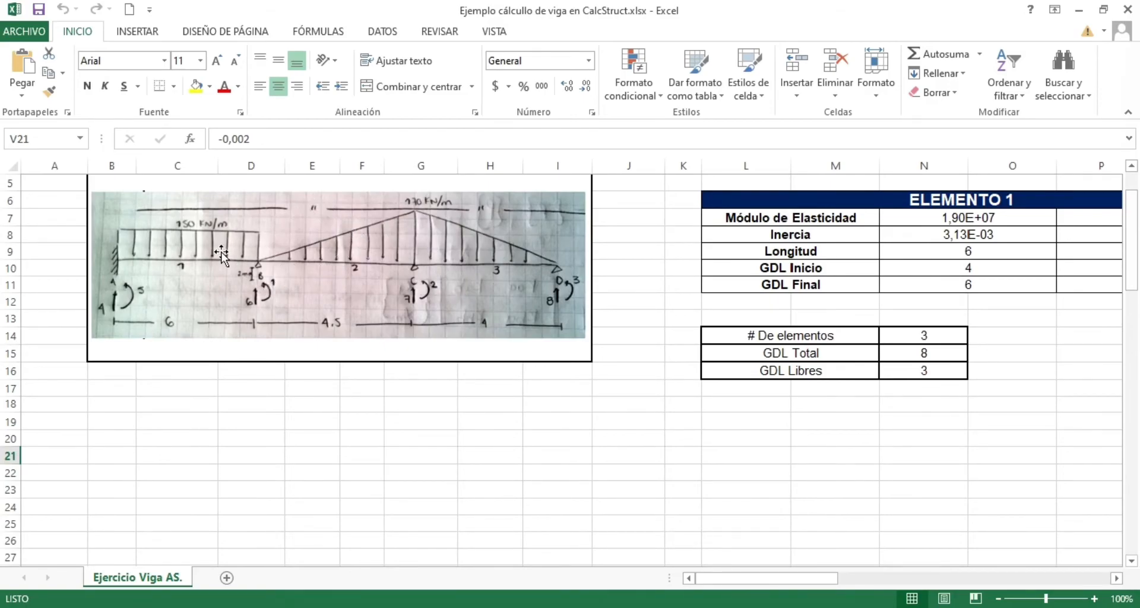
pyautogui.moveTo(759, 578); pyautogui.dragTo(832, 561)
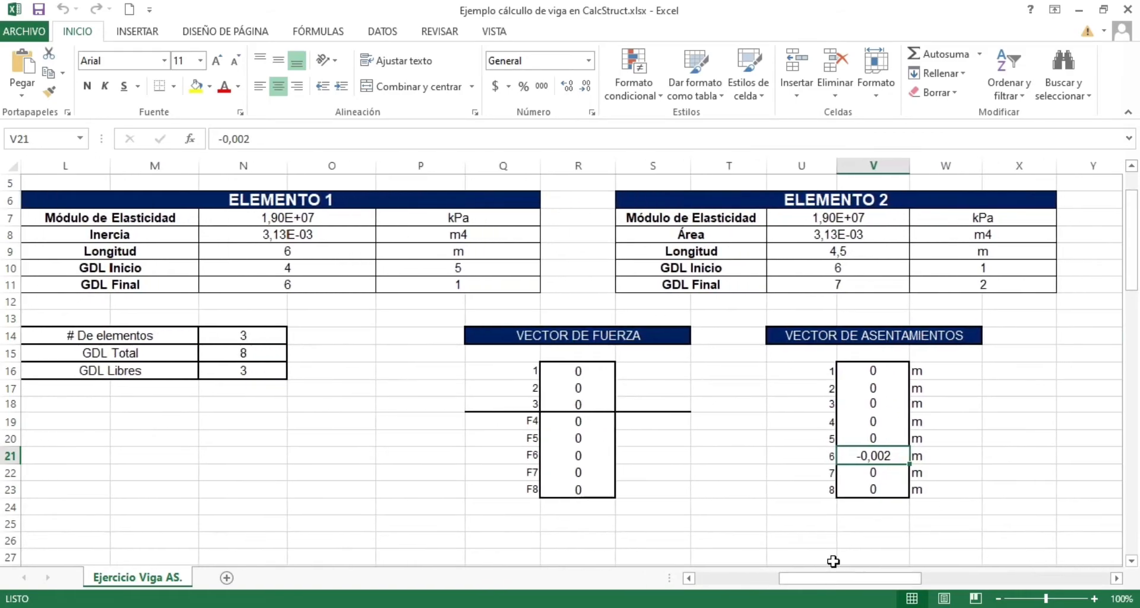
pyautogui.click(500, 367)
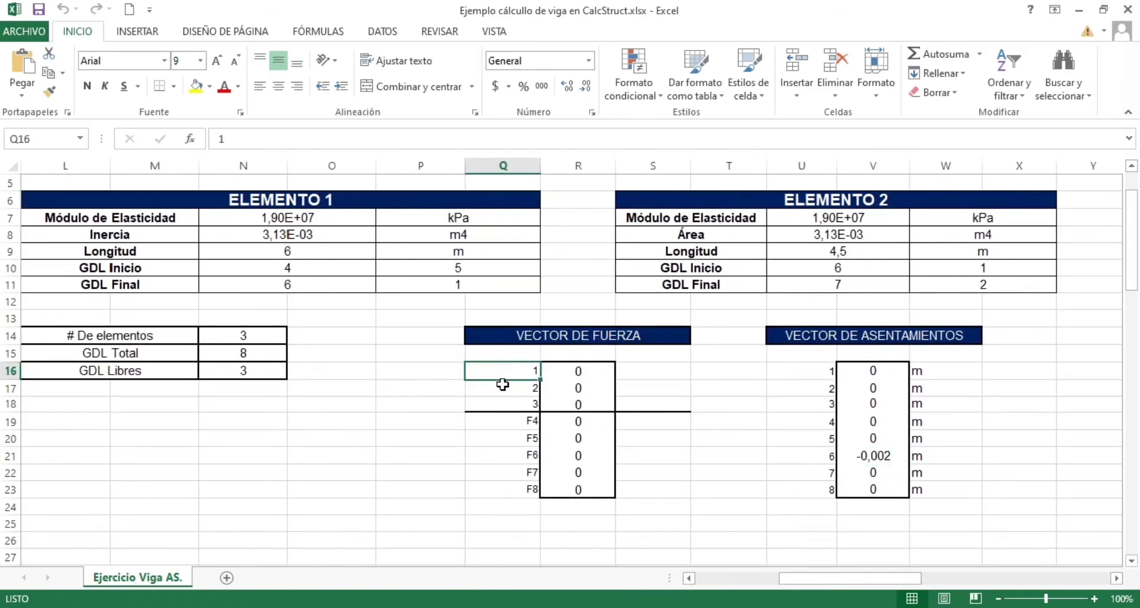
pyautogui.click(208, 353)
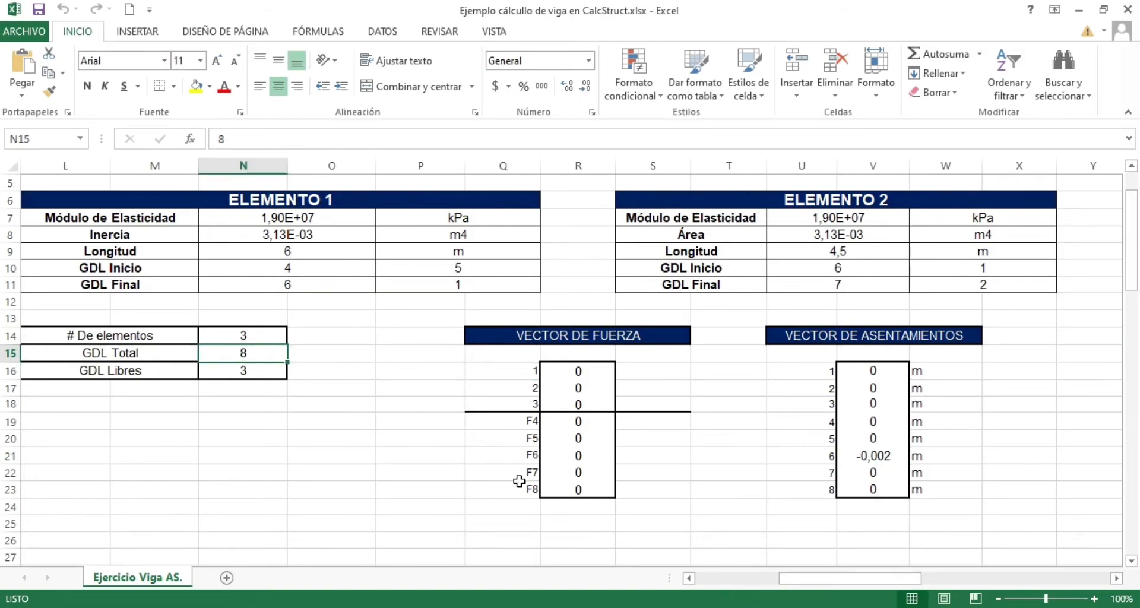
pyautogui.click(593, 372)
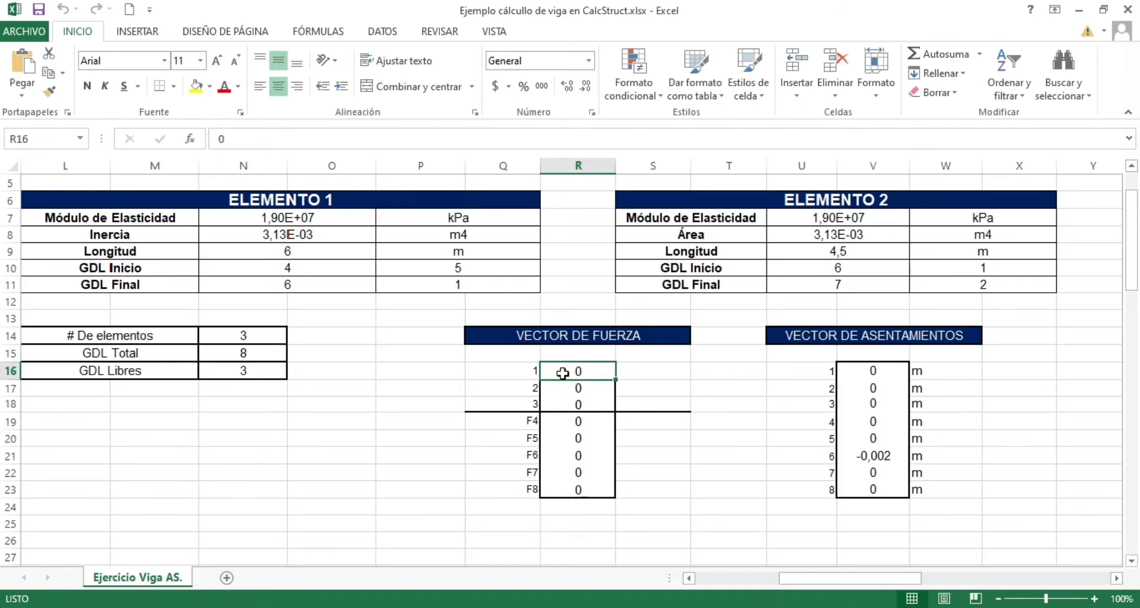
pyautogui.moveTo(562, 372); pyautogui.dragTo(579, 480)
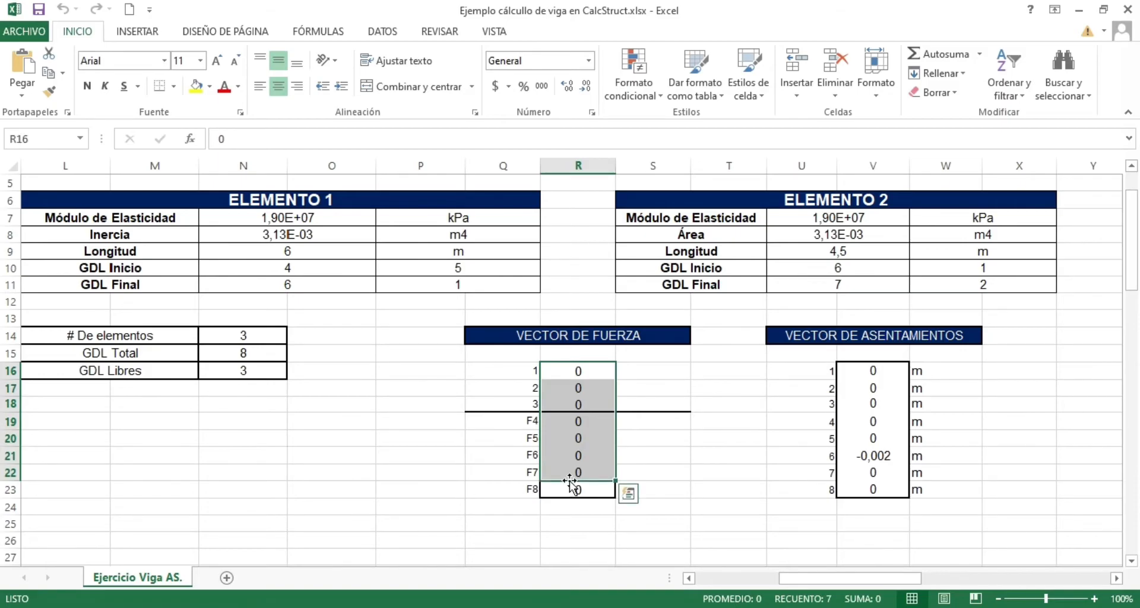
pyautogui.click(697, 443)
# Step: Return to CalcStruct and enter the point loads vector as 0,0,0,0,0,0,0,0 kN
pyautogui.hotkey('alt', 'Tab')
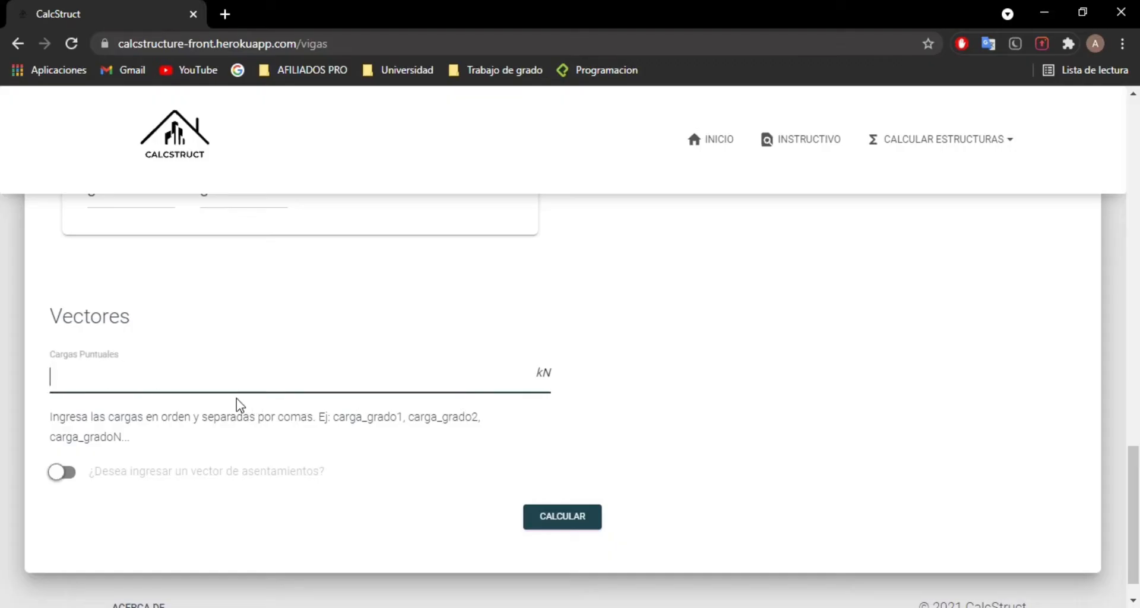
pyautogui.click(216, 383)
pyautogui.write('0,0,')
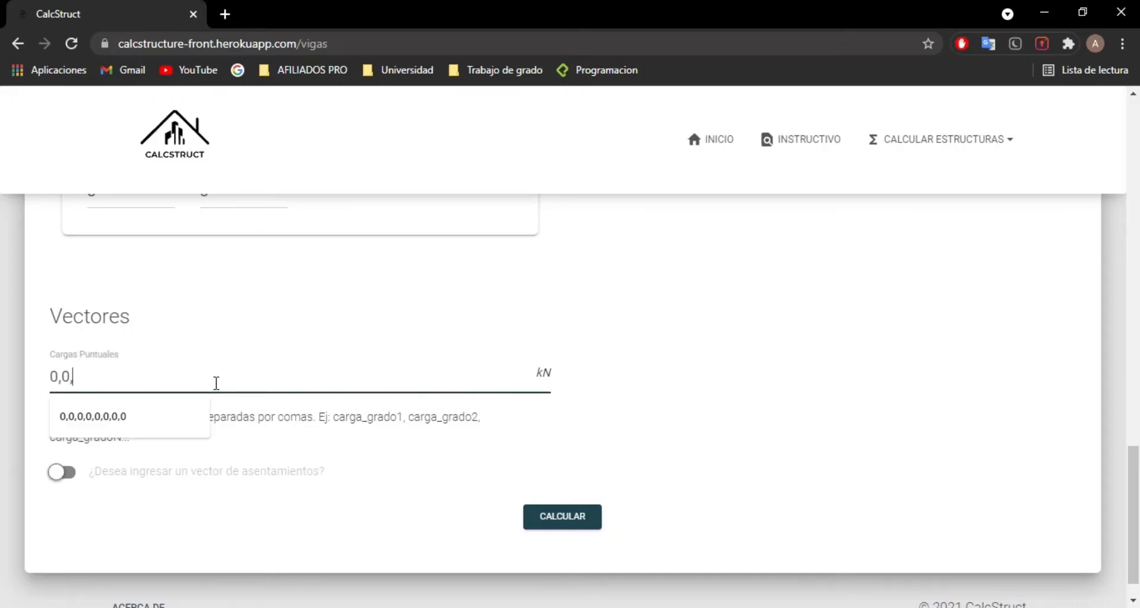
pyautogui.write('0,0,0,0,0,0,0')
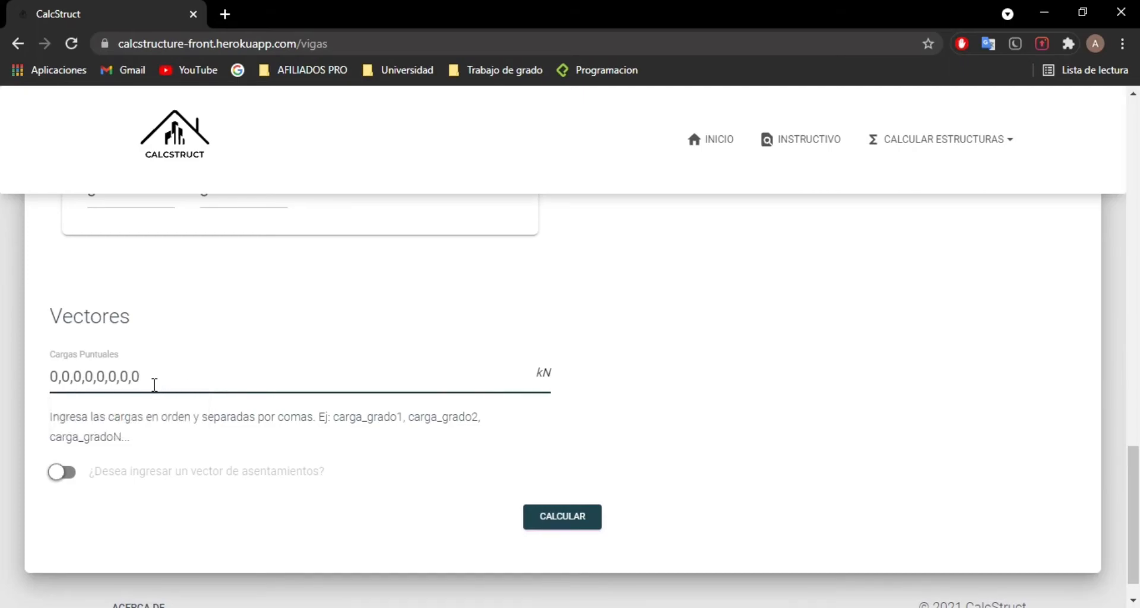
pyautogui.moveTo(49, 383); pyautogui.dragTo(73, 376)
pyautogui.click(63, 377)
pyautogui.click(103, 376)
# Step: Enable the settlement vector and check its values against the beam sketch in the Excel workbook
pyautogui.click(64, 473)
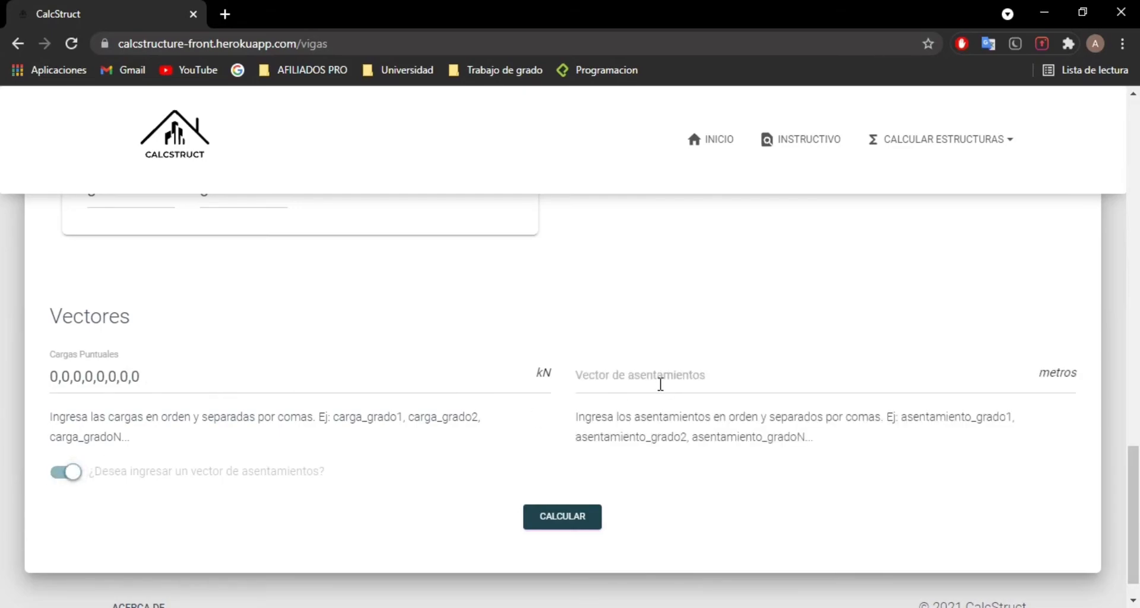
pyautogui.hotkey('alt', 'Tab')
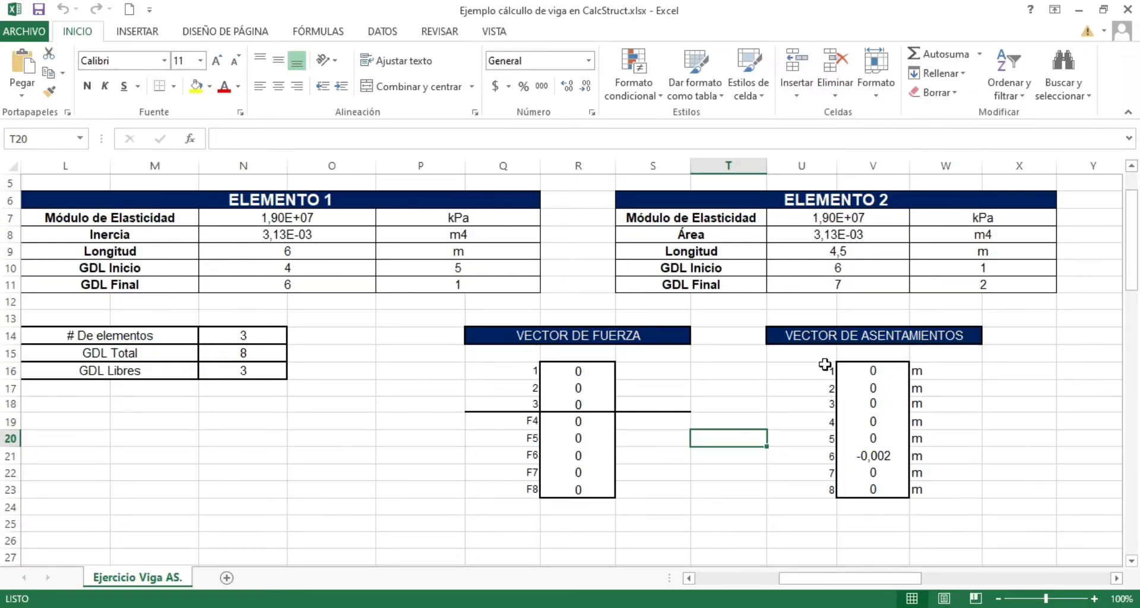
pyautogui.moveTo(819, 370); pyautogui.dragTo(821, 489)
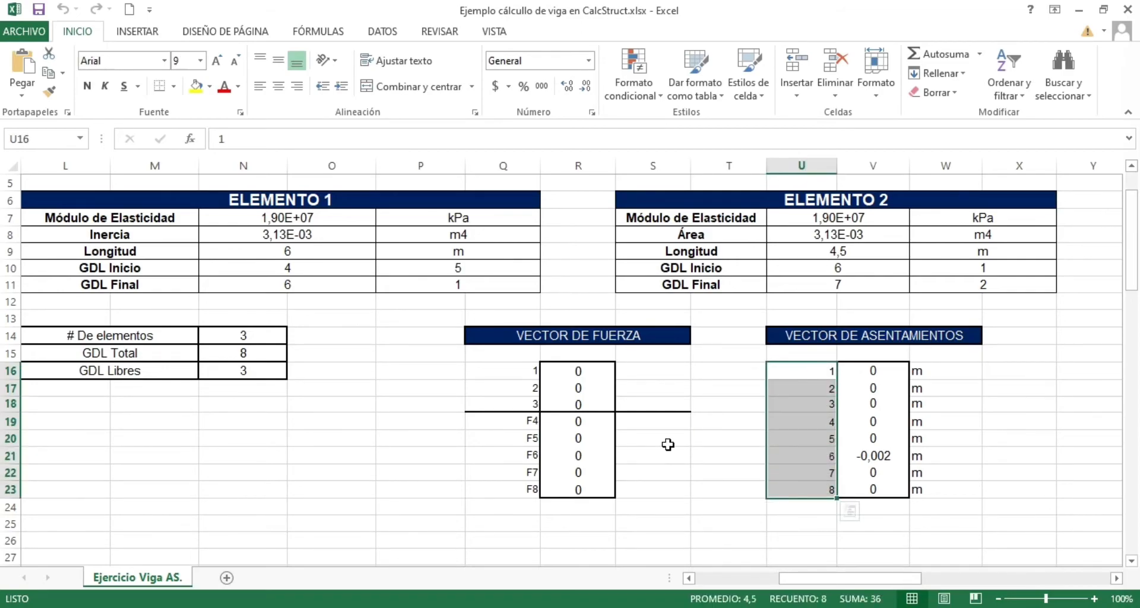
pyautogui.click(867, 371)
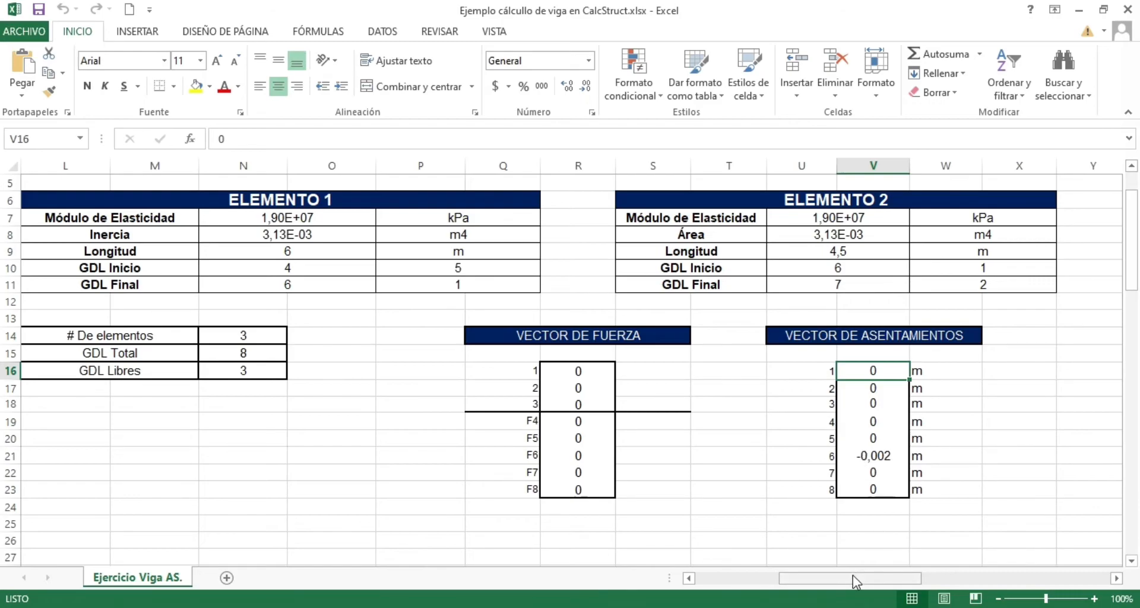
pyautogui.moveTo(850, 577); pyautogui.dragTo(771, 581)
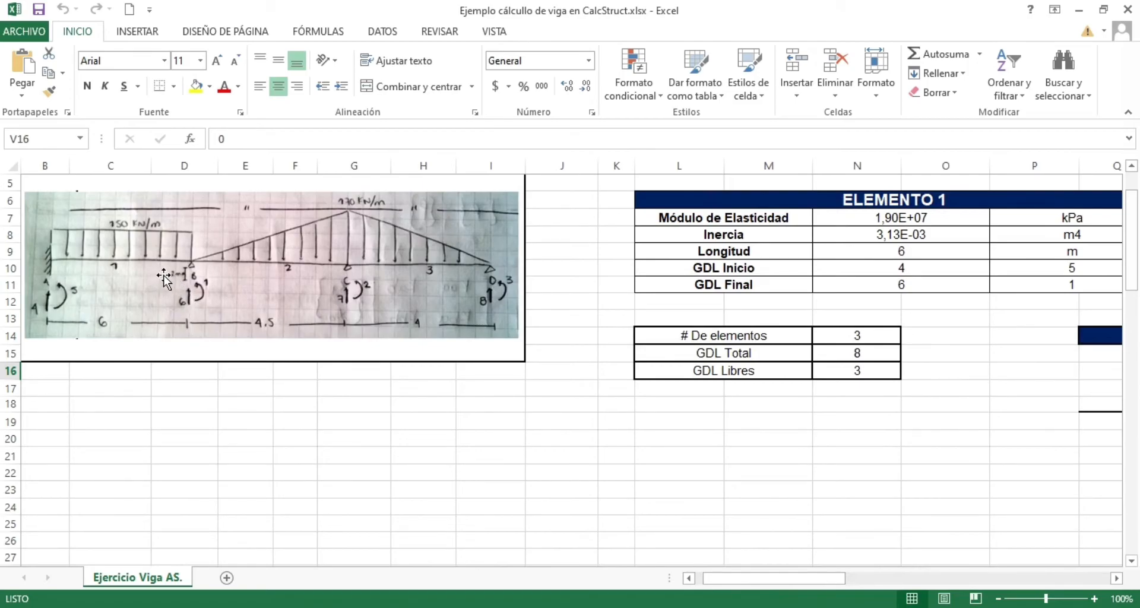
pyautogui.moveTo(740, 580); pyautogui.dragTo(849, 582)
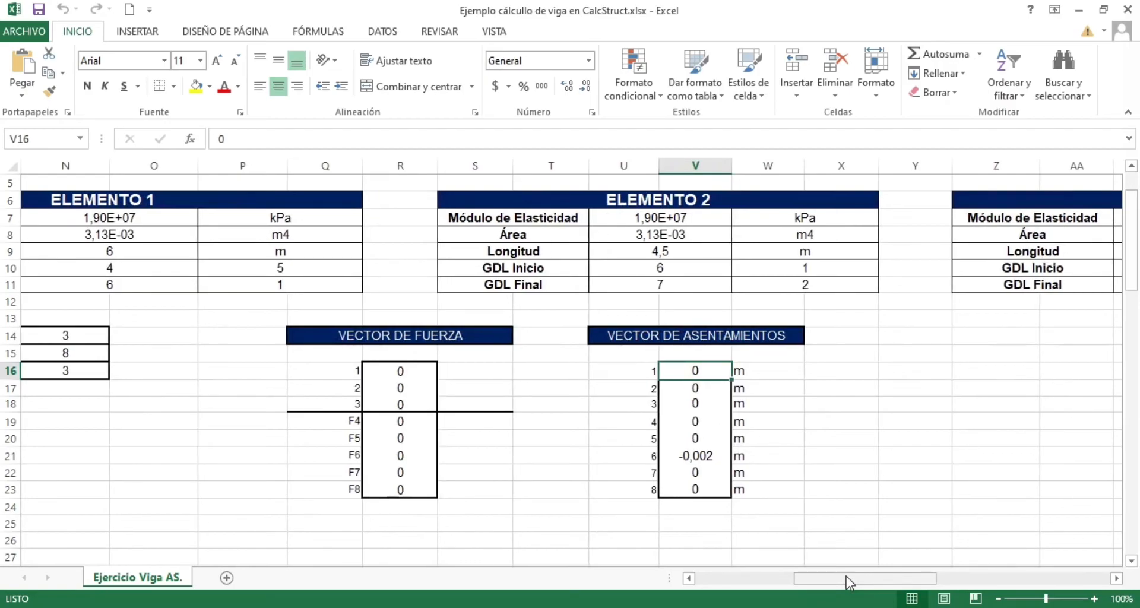
# Step: Return to CalcStruct, enter the settlement vector 0,0,0,0,0,-0.002,0,0 in metres, and calculate the beam
pyautogui.hotkey('alt', 'Tab')
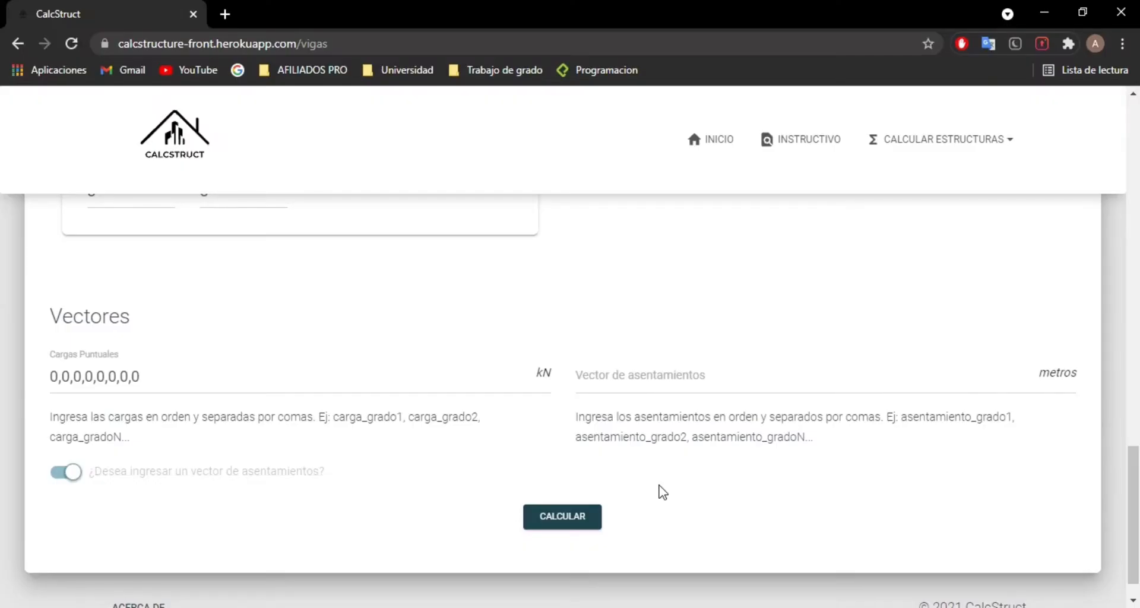
pyautogui.click(647, 382)
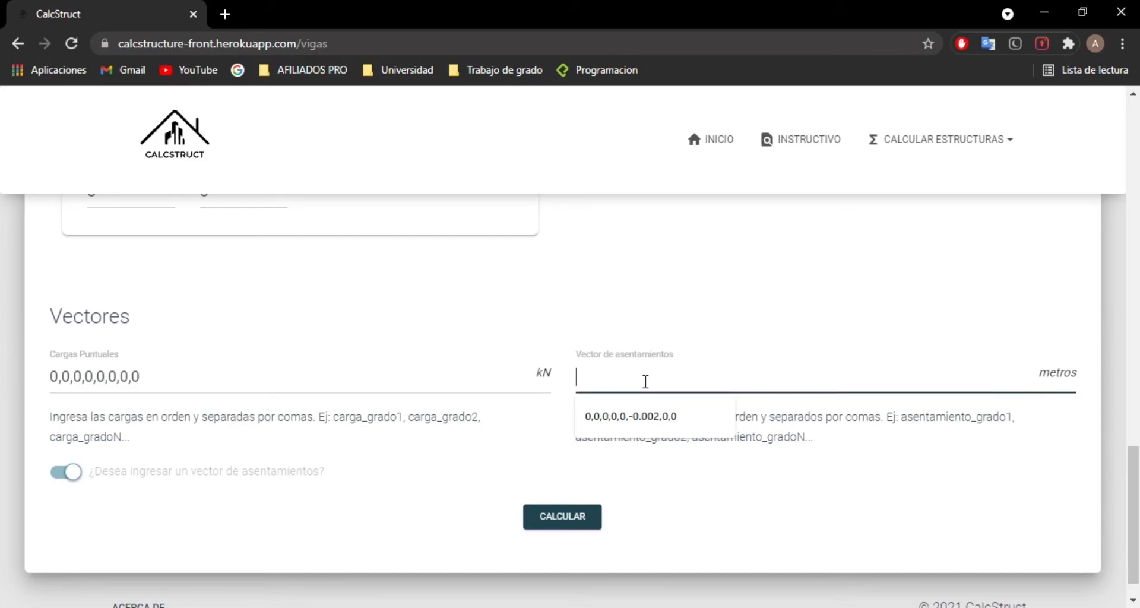
pyautogui.write('0,0,0,0,0,-0.002,0,0')
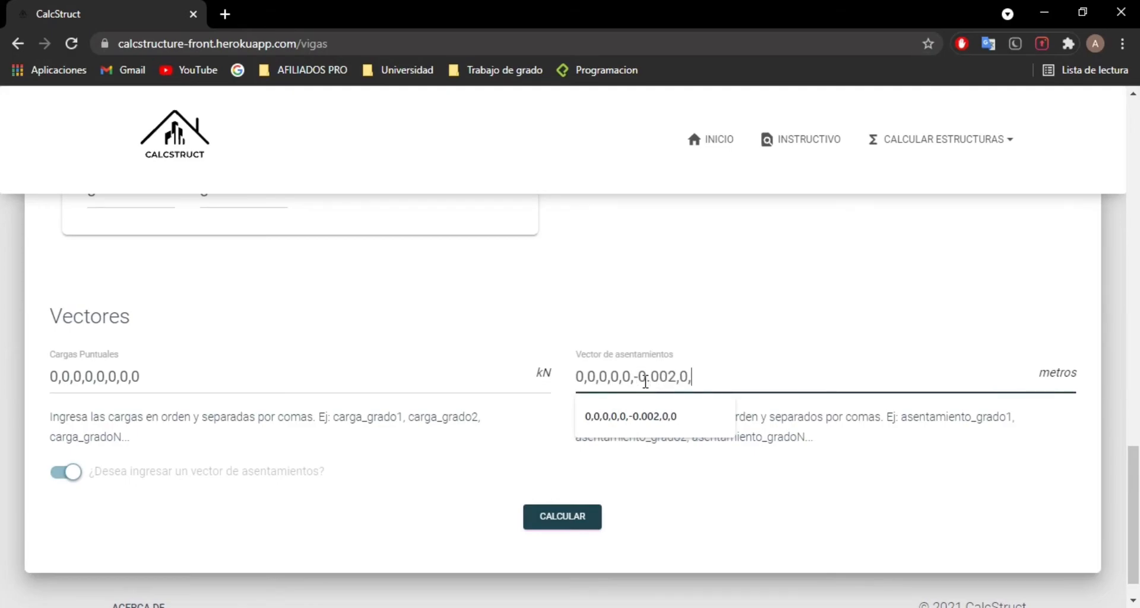
pyautogui.click(550, 520)
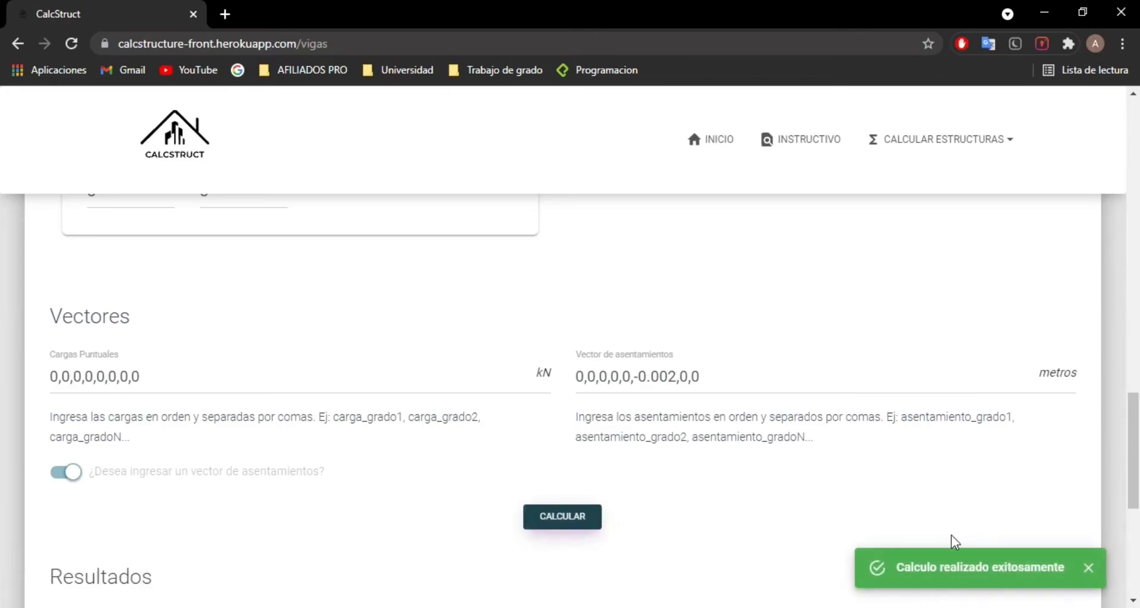
# Step: Review the results of the elements, including the resultant force diagram of element 1
pyautogui.moveTo(1136, 439); pyautogui.dragTo(1137, 515)
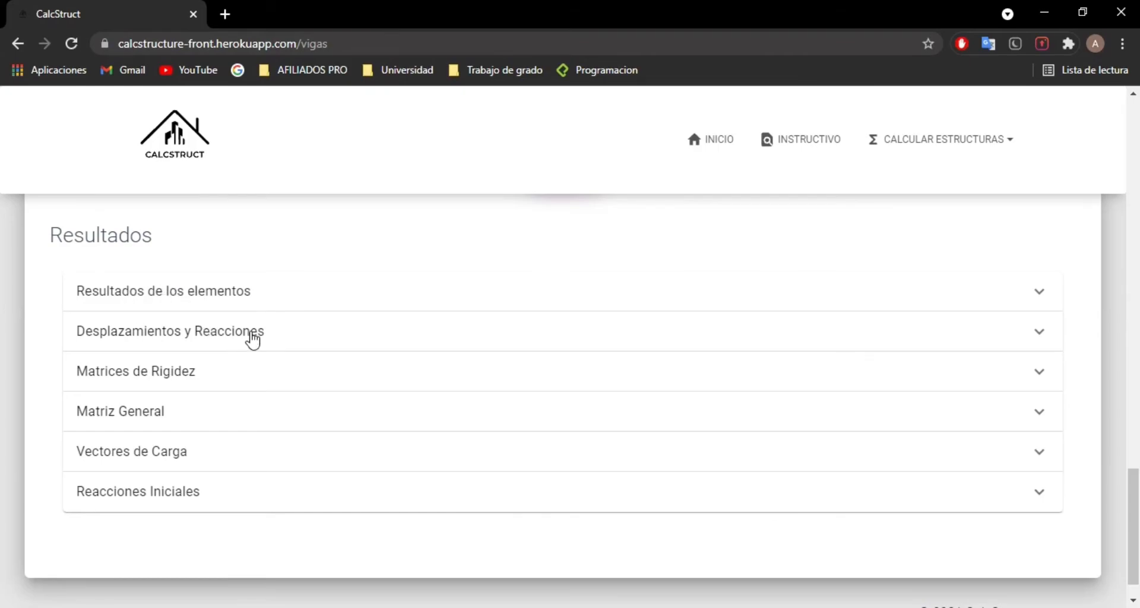
pyautogui.click(143, 293)
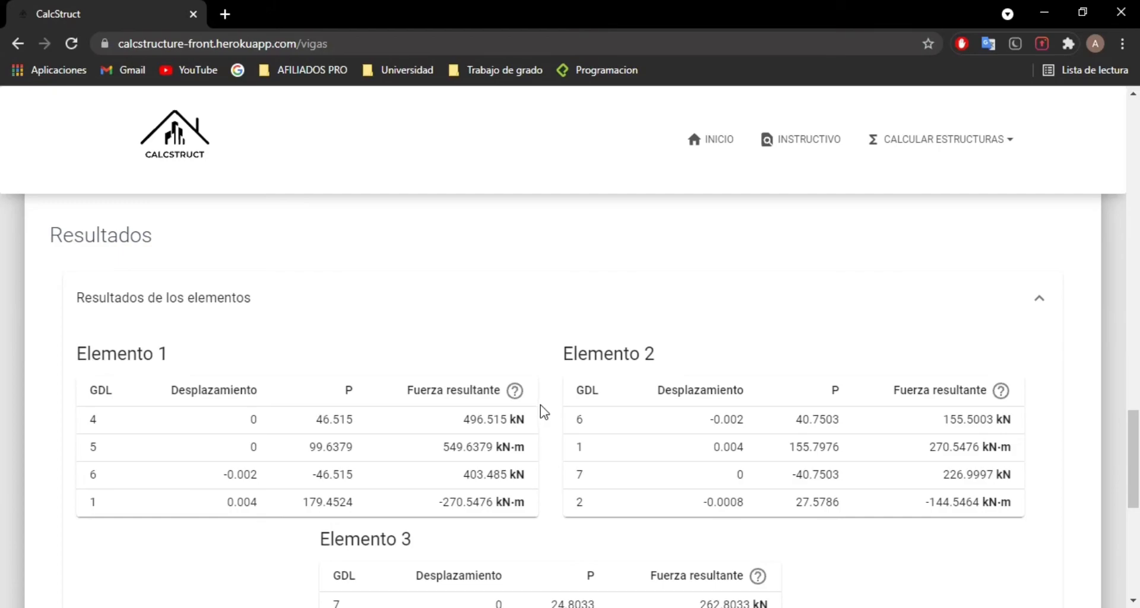
pyautogui.moveTo(514, 389)
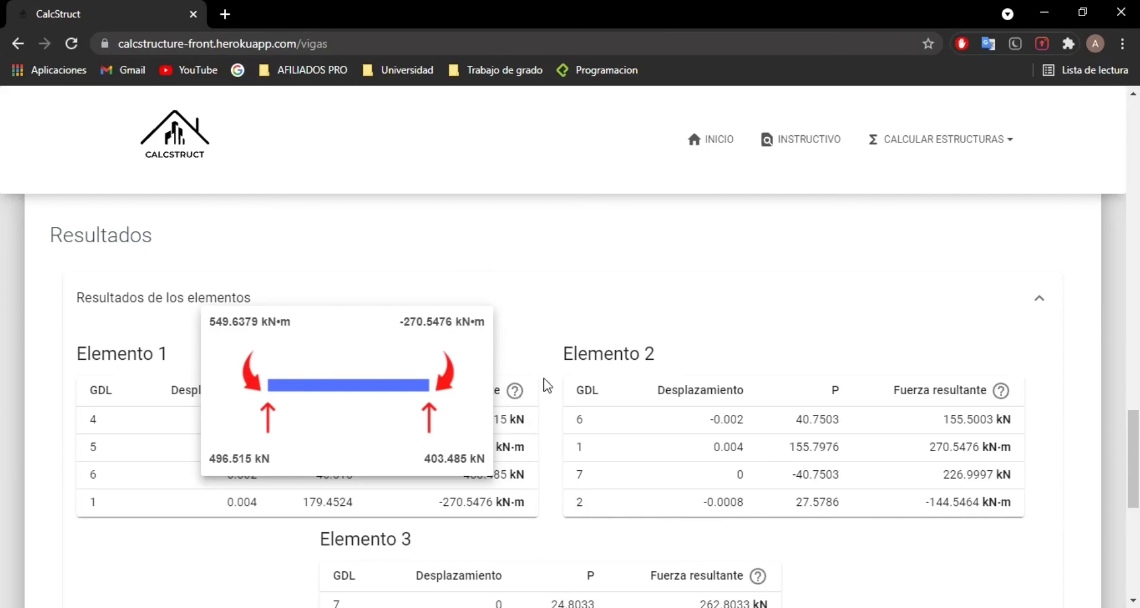
pyautogui.click(653, 296)
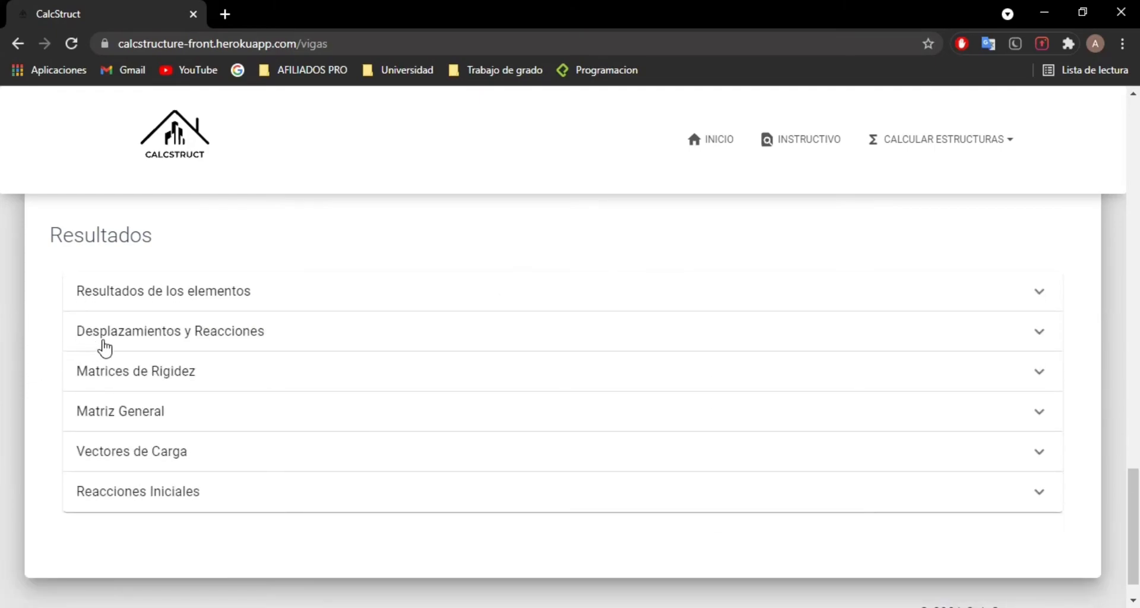
# Step: Review the displacements and reactions results, including the help notes for both tables
pyautogui.click(313, 330)
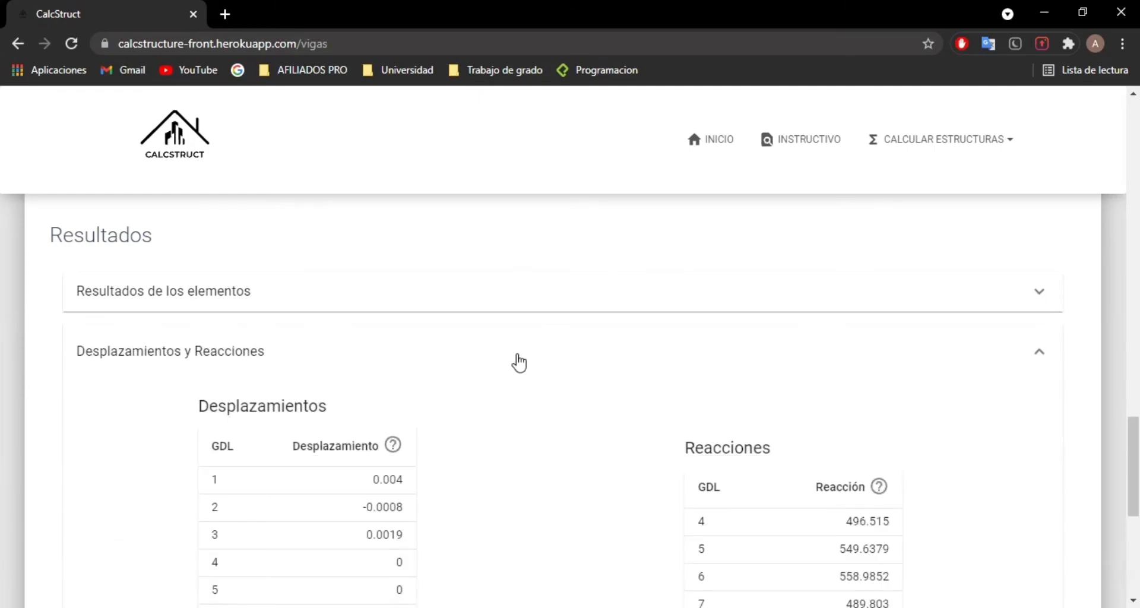
pyautogui.scroll(-3, 514, 361)
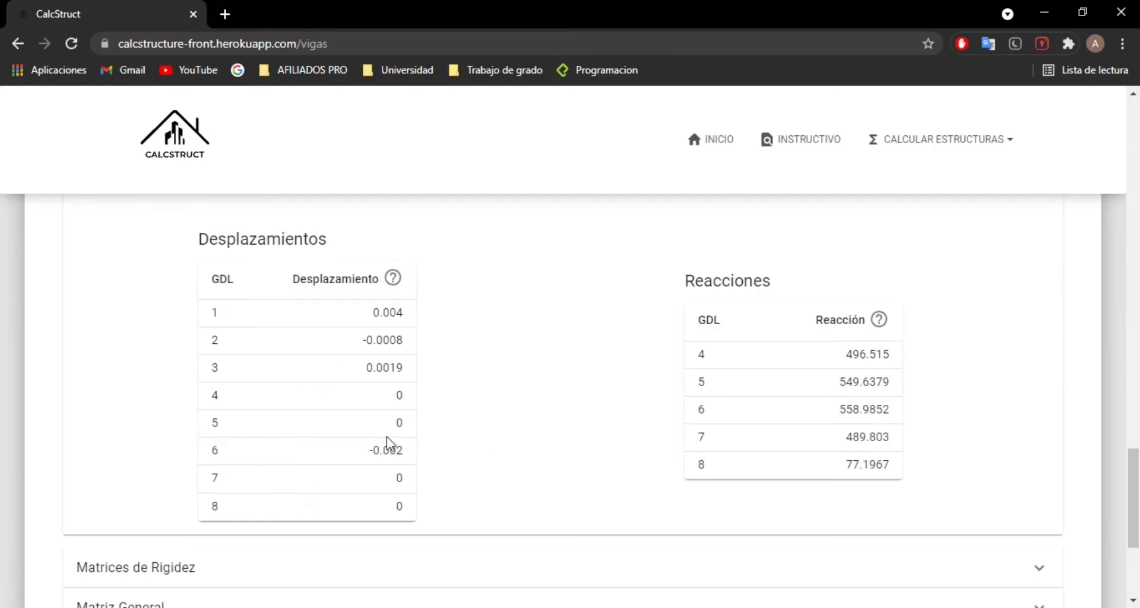
pyautogui.moveTo(393, 284)
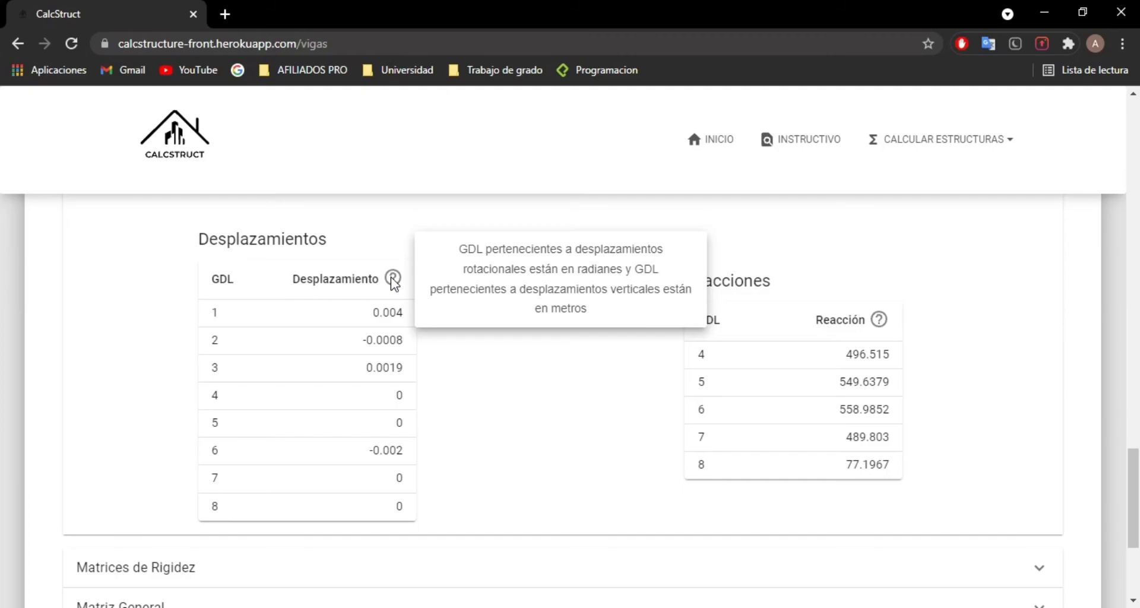
pyautogui.moveTo(883, 322)
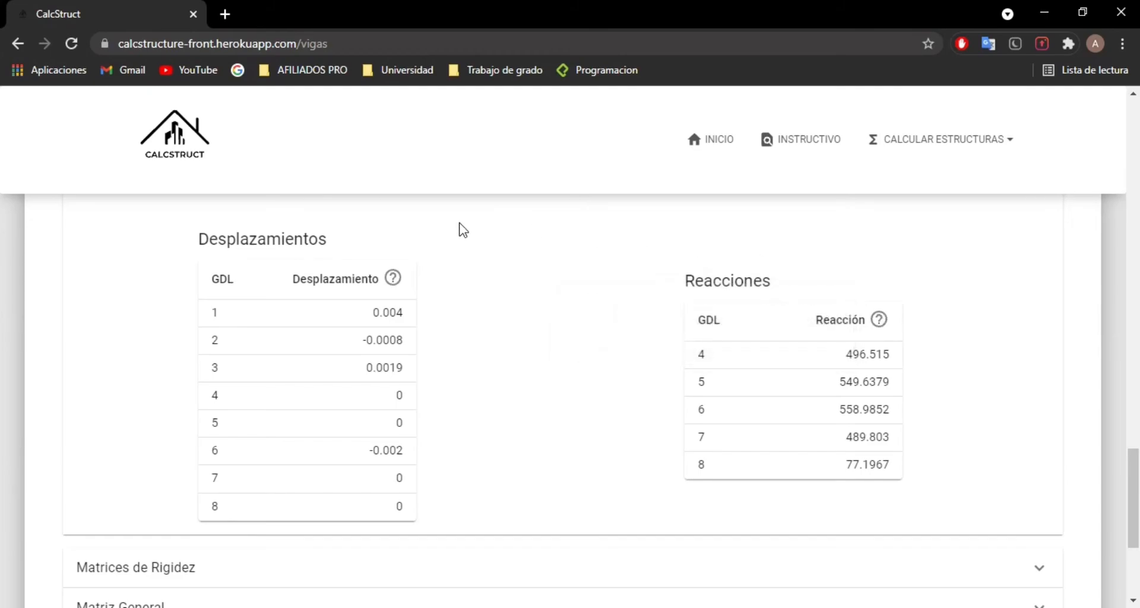
pyautogui.scroll(1, 349, 279)
pyautogui.click(335, 283)
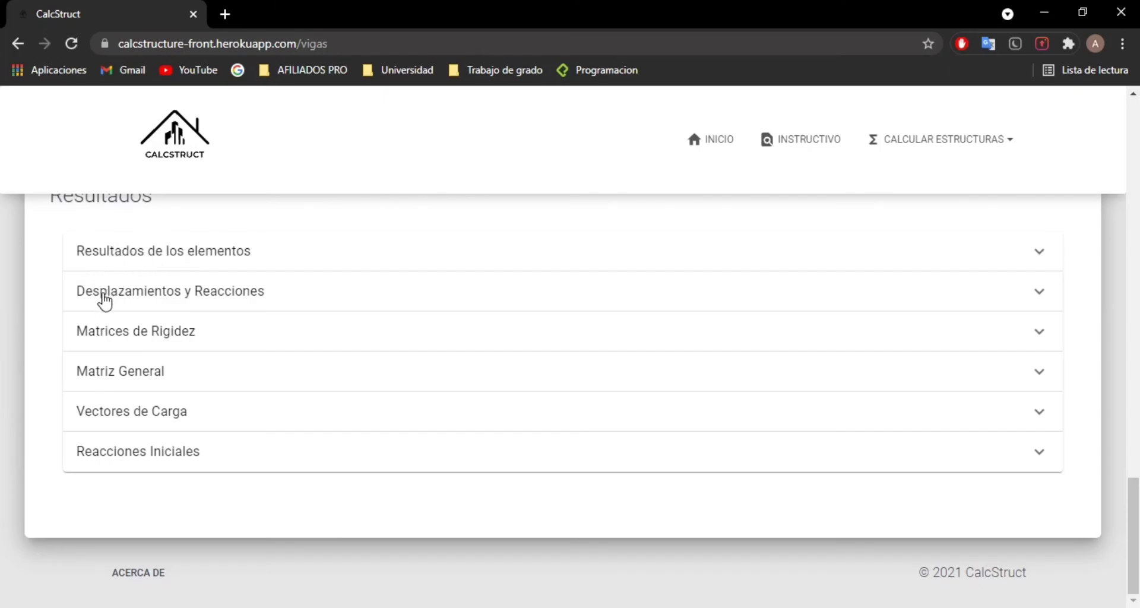
# Step: Review the stiffness matrices of the elements and the general matrix of the beam
pyautogui.click(133, 324)
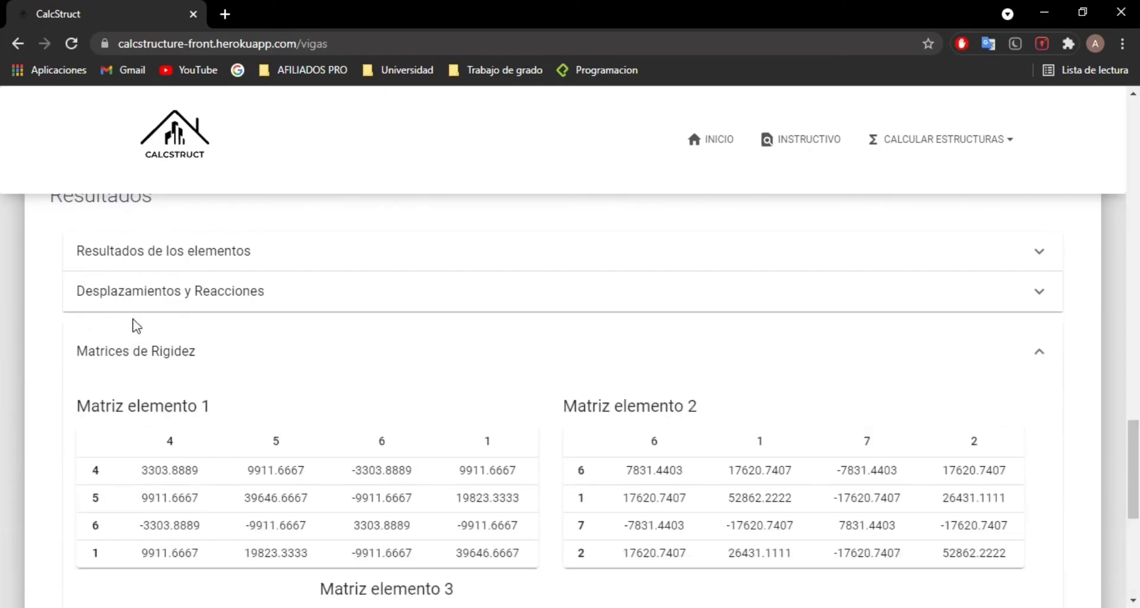
pyautogui.scroll(-2, 136, 333)
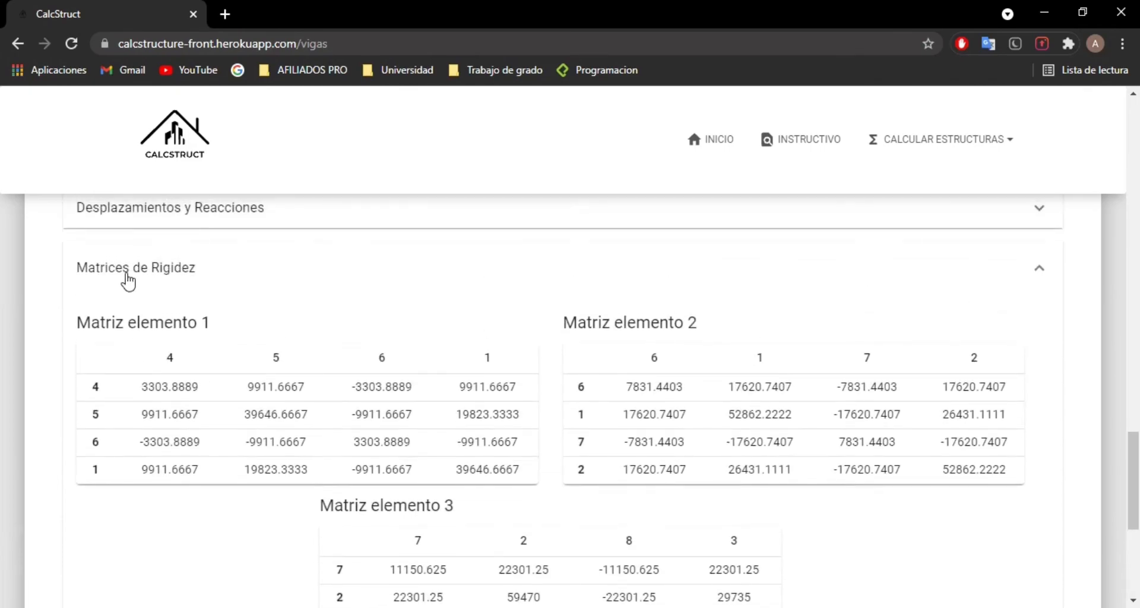
pyautogui.click(127, 275)
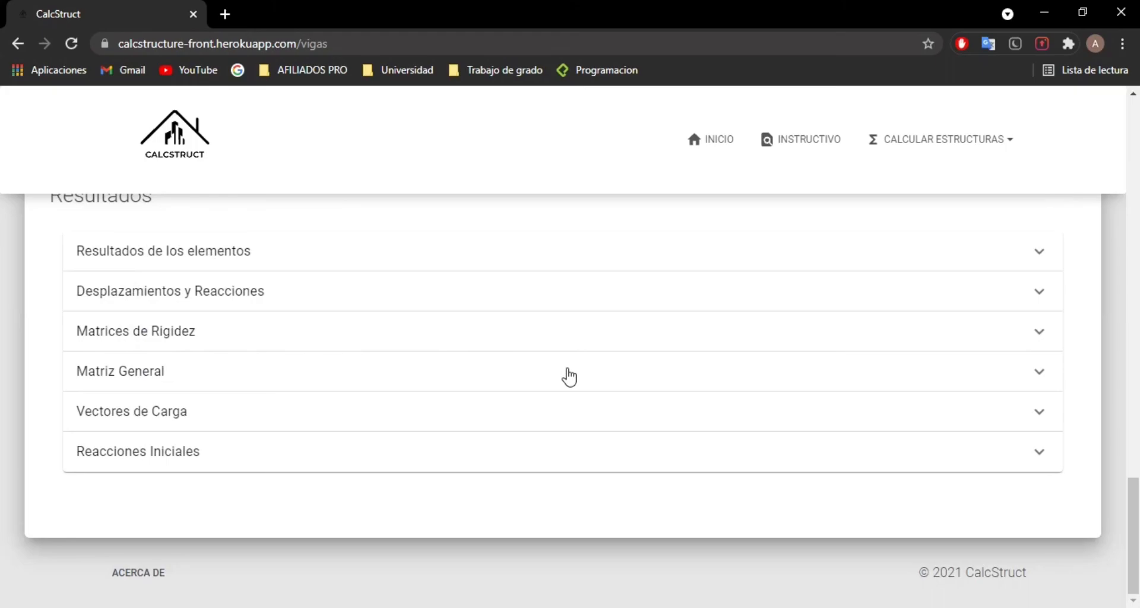
pyautogui.click(386, 369)
pyautogui.scroll(-2, 213, 369)
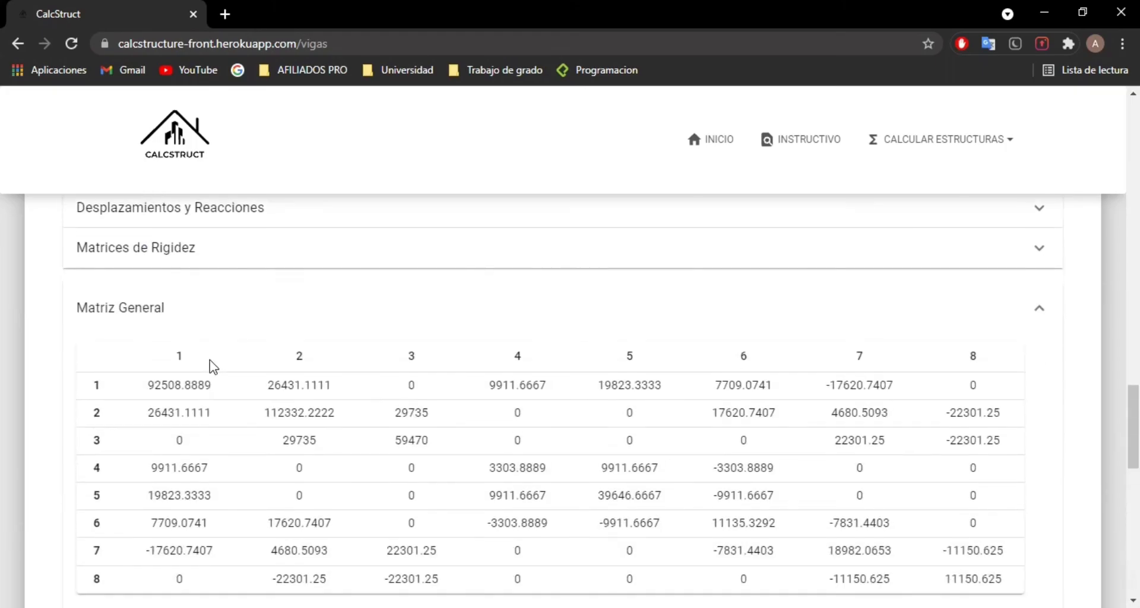
pyautogui.click(185, 309)
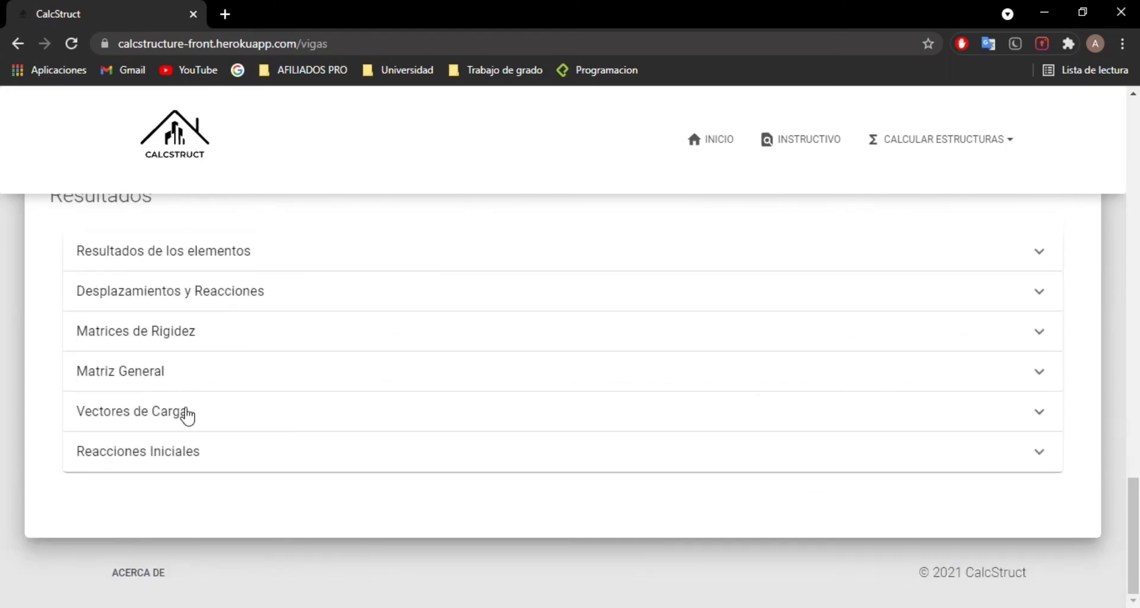
# Step: Review the load vectors and the initial reactions of the three elements in the results
pyautogui.click(187, 415)
pyautogui.scroll(-3, 240, 383)
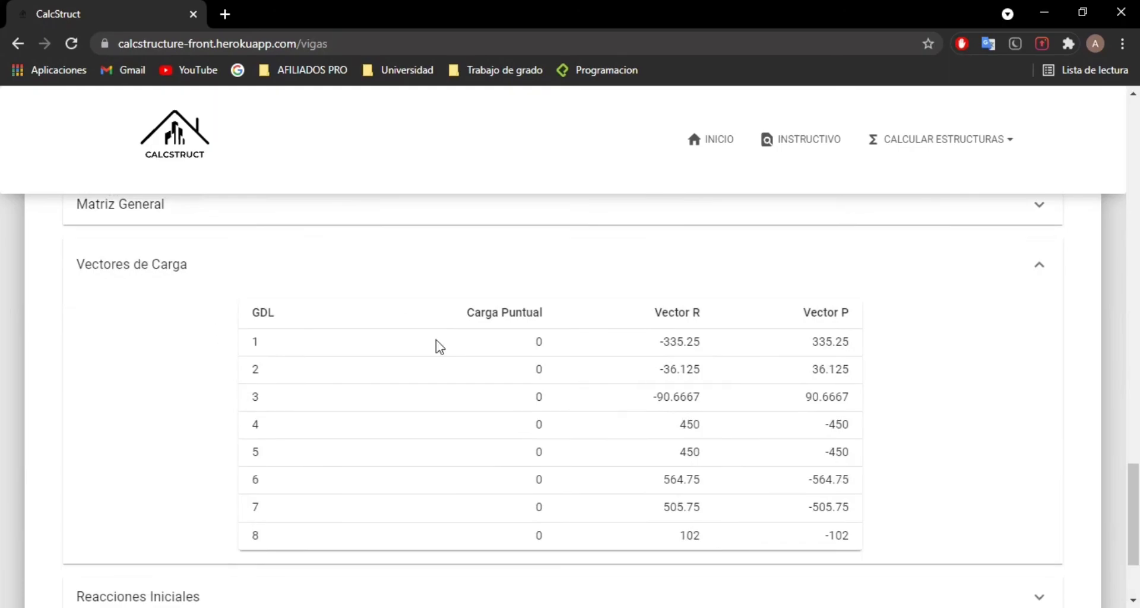
pyautogui.click(234, 255)
pyautogui.click(180, 458)
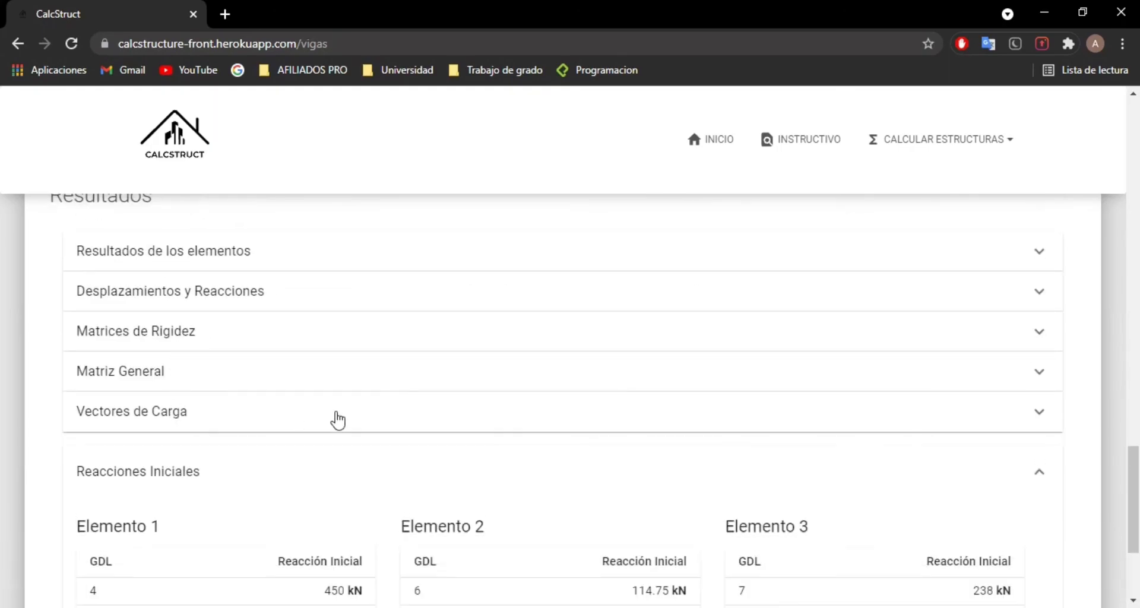
pyautogui.scroll(-3, 356, 415)
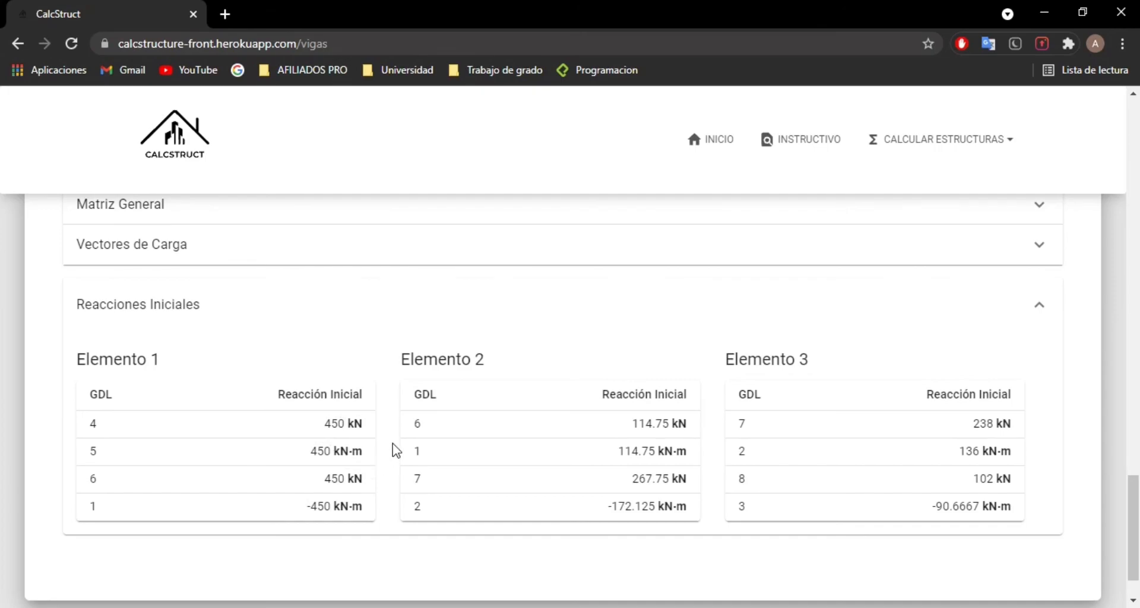
pyautogui.click(921, 315)
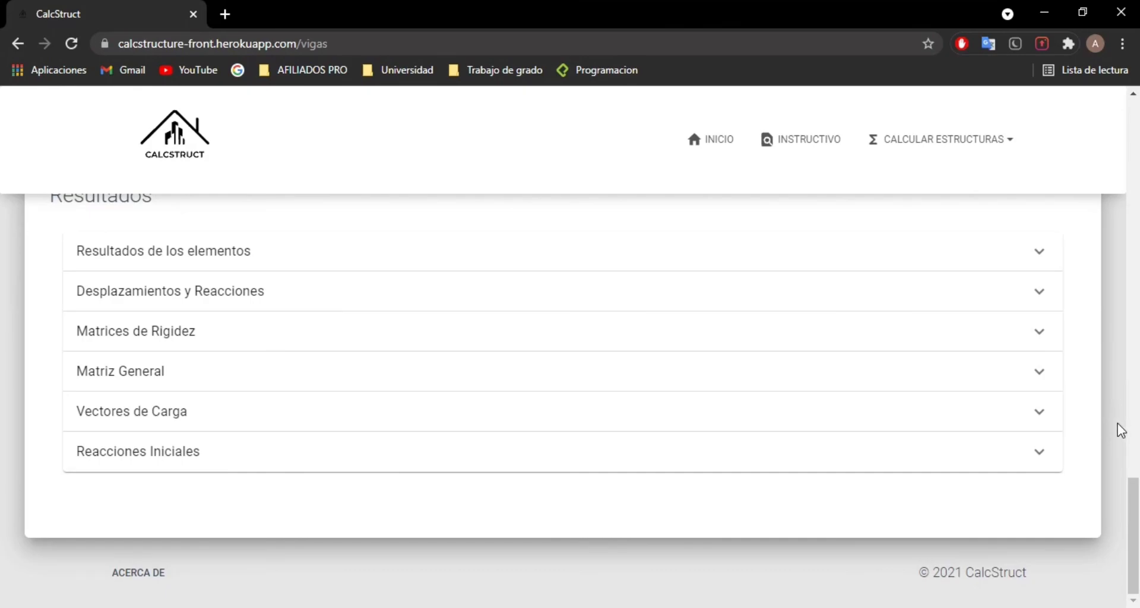
# Step: Clear all the entered beam data to leave the beam calculation form empty
pyautogui.scroll(5, 1119, 429)
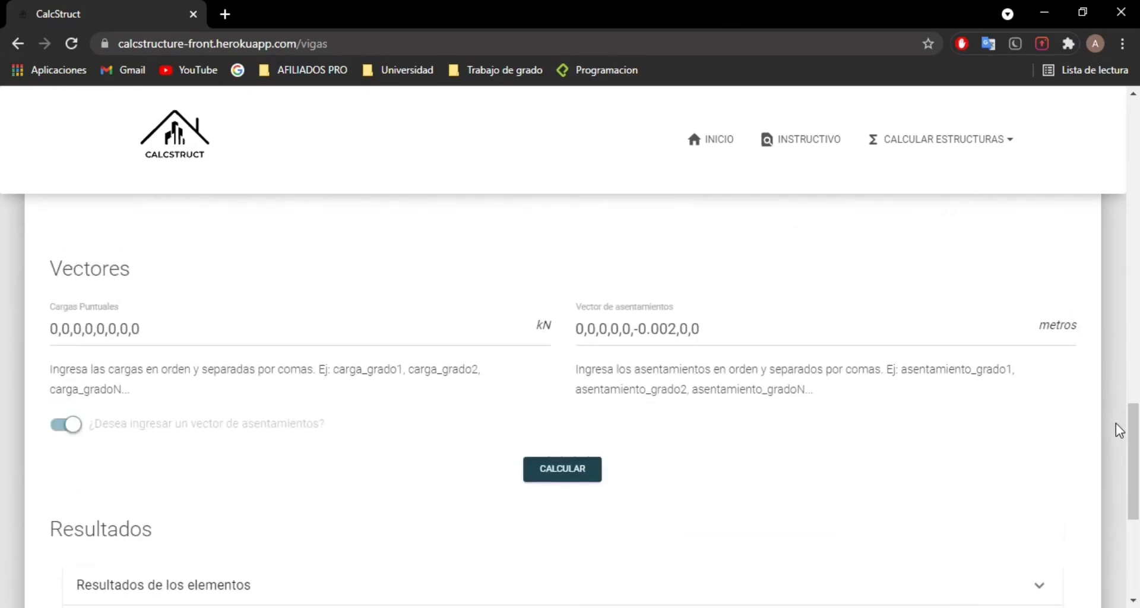
pyautogui.scroll(8, 1116, 430)
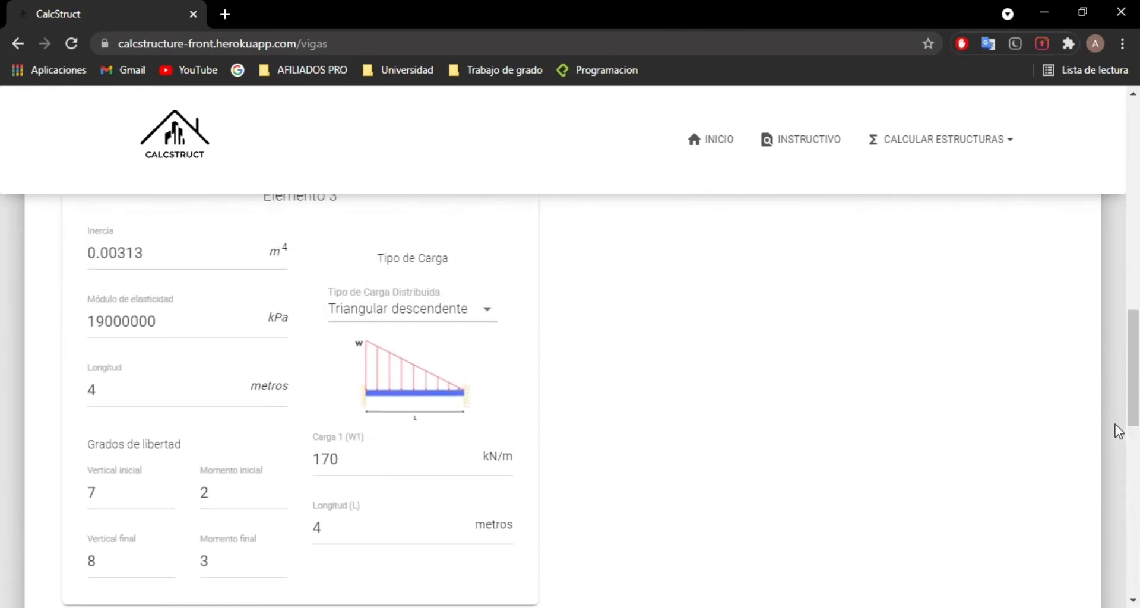
pyautogui.scroll(5, 1116, 430)
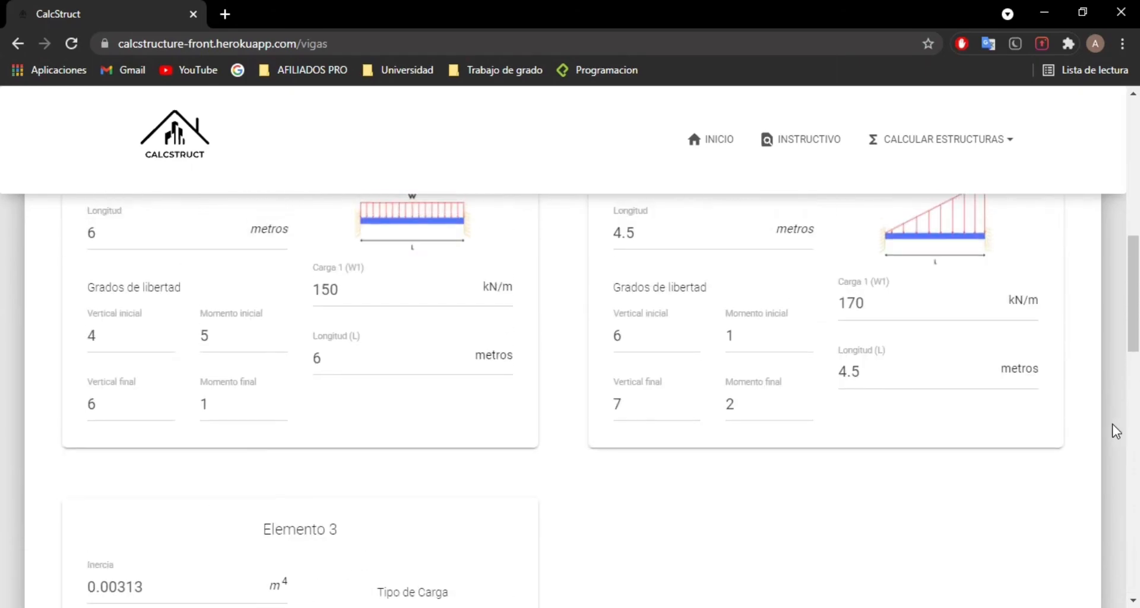
pyautogui.scroll(9, 1115, 432)
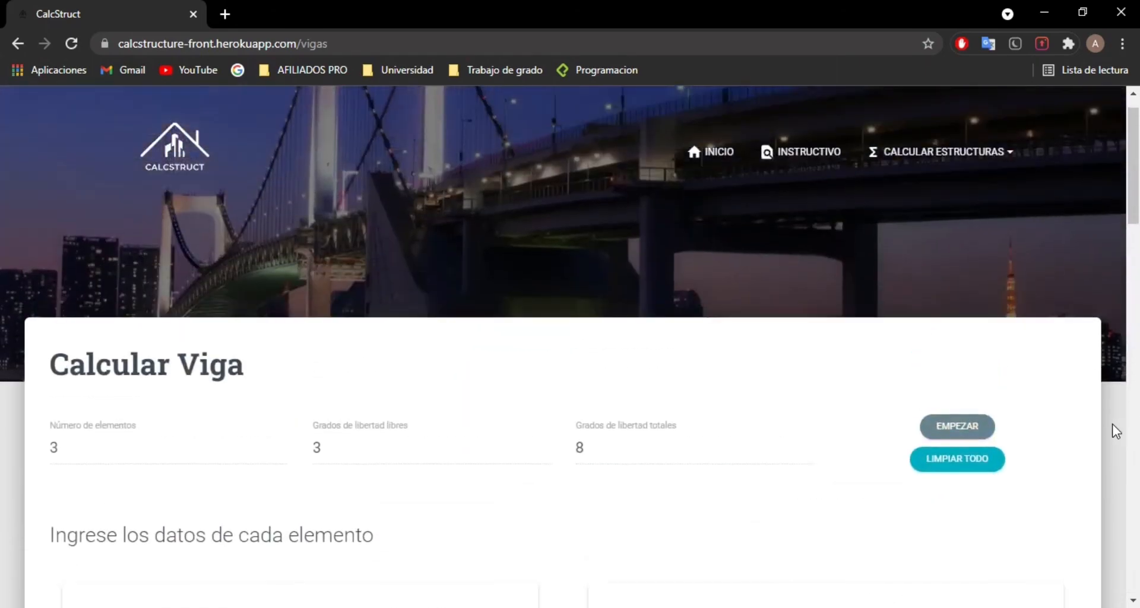
pyautogui.scroll(-2, 1106, 417)
pyautogui.scroll(1, 1103, 412)
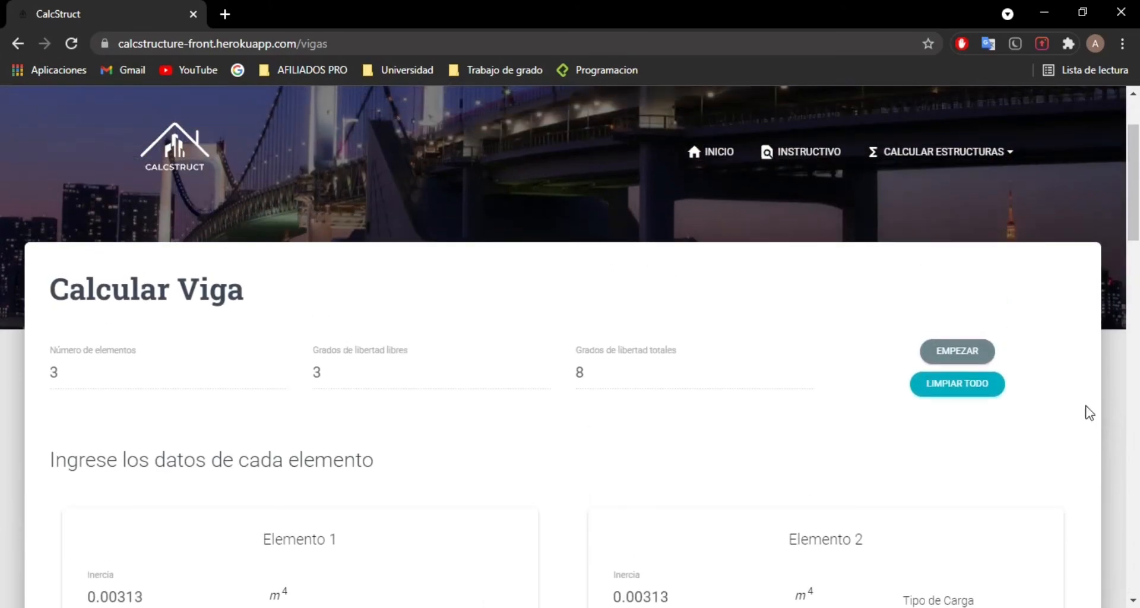
pyautogui.click(938, 390)
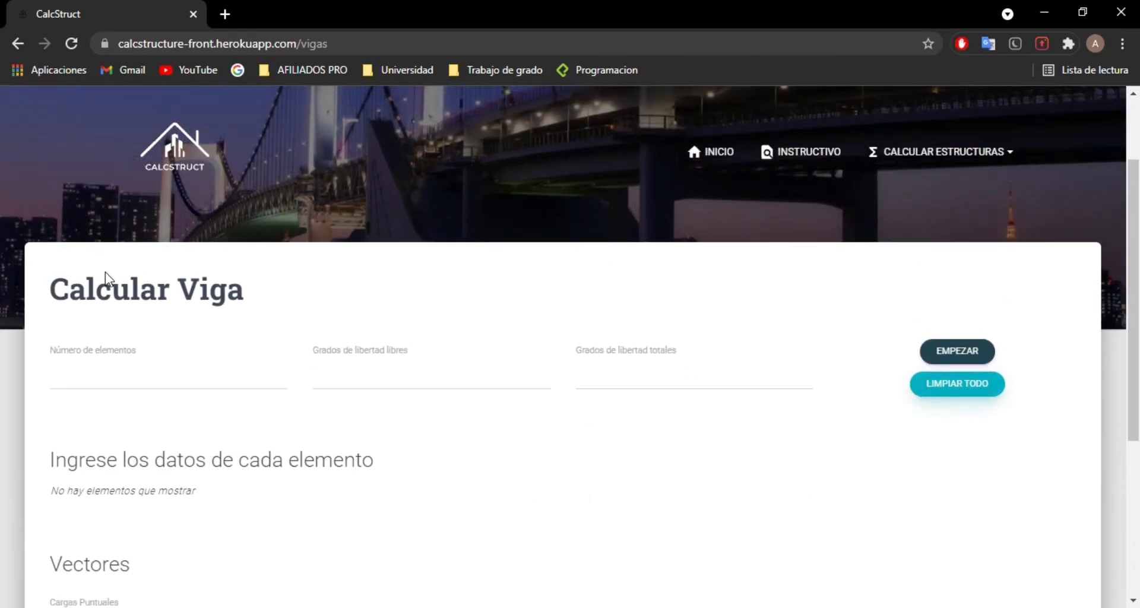
pyautogui.scroll(-1, 338, 448)
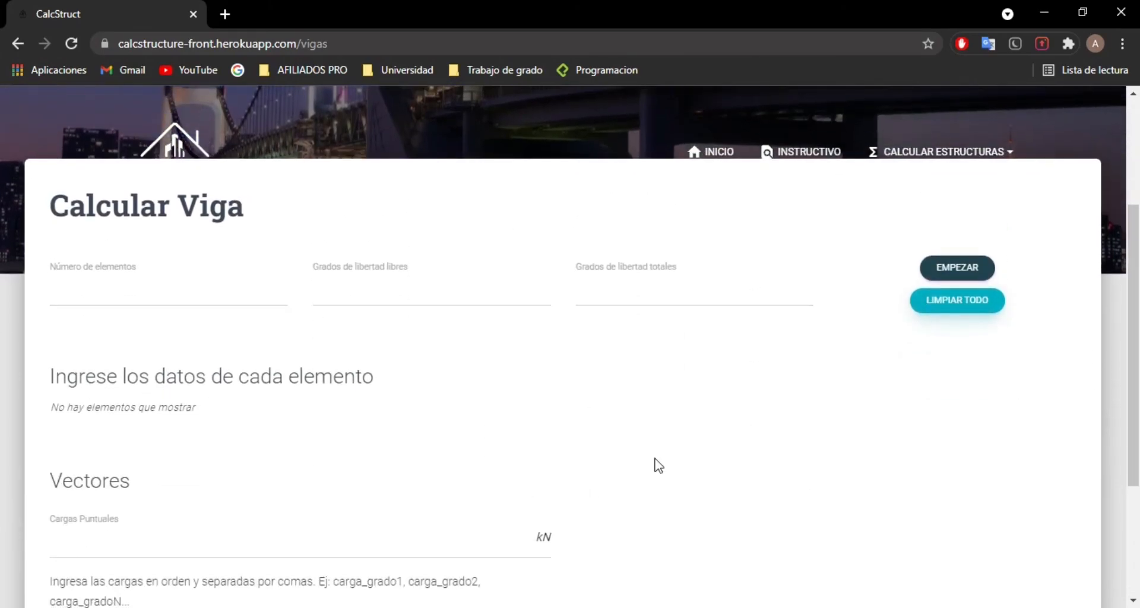